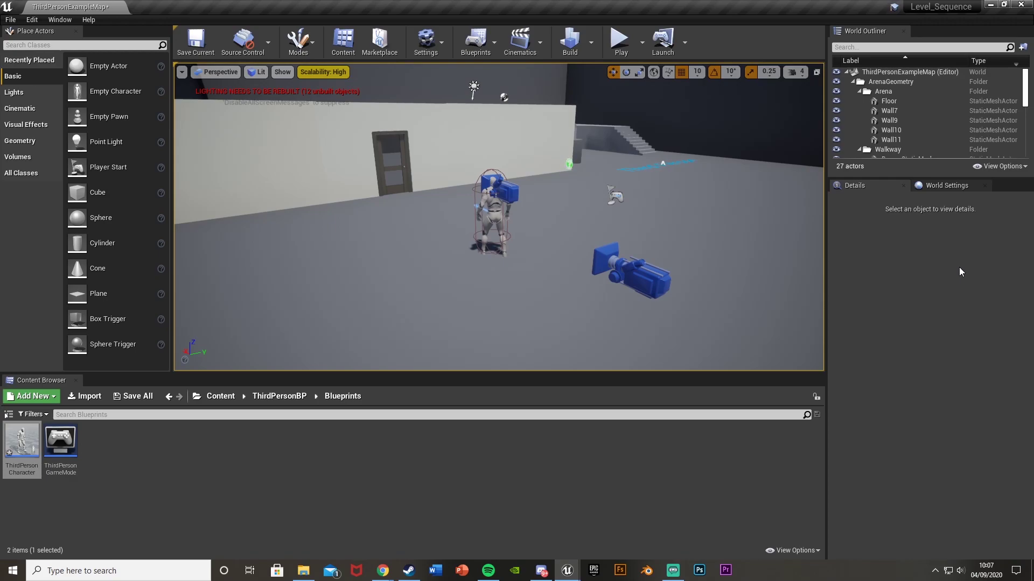
- Turn the view to the door in the wall, then select SM_Door and frame it
click(535, 51)
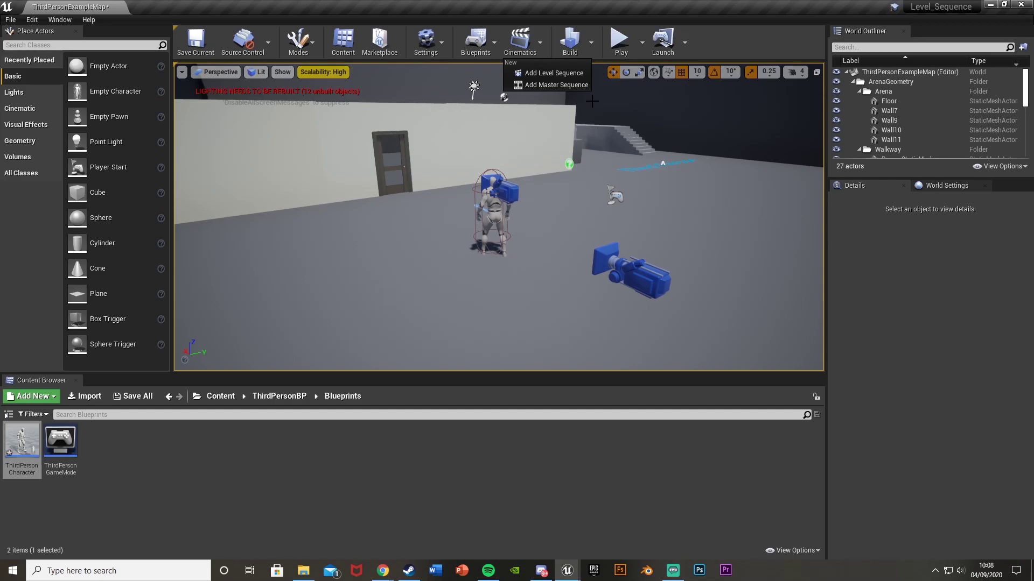
right_drag(593, 101, 572, 102)
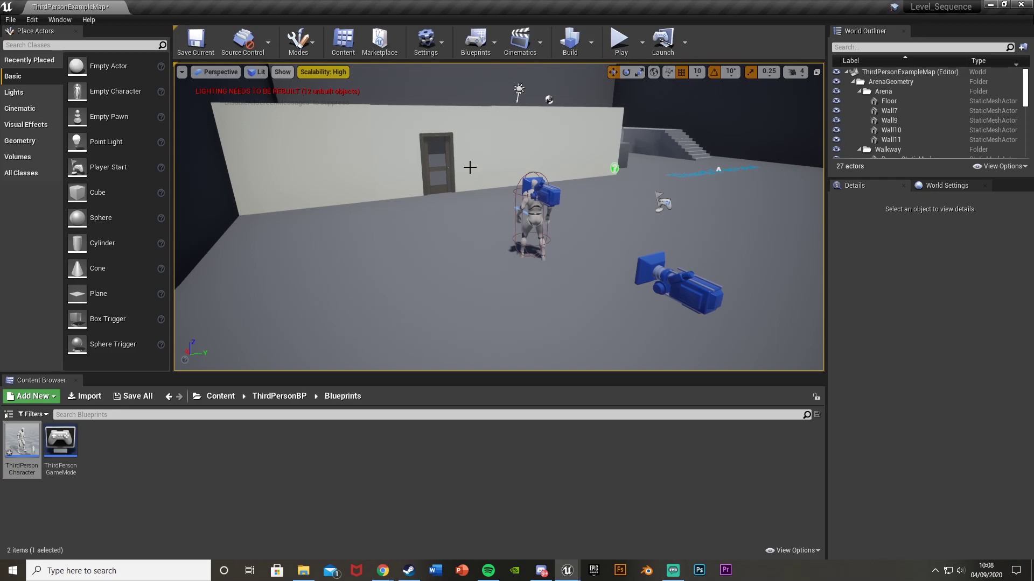
click(441, 159)
key(f)
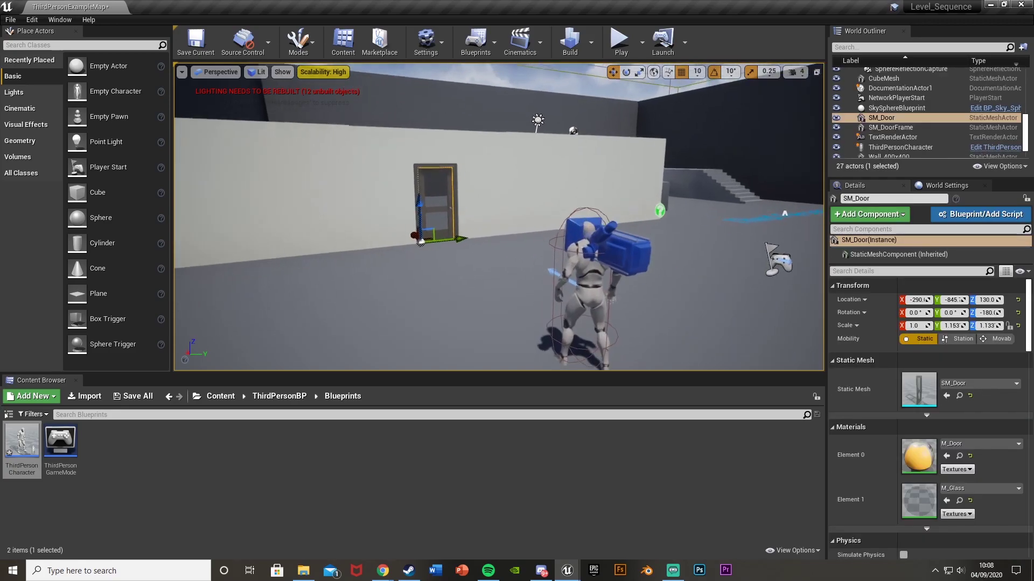
- Add a new level sequence and save it as Door_Opening_LS
click(514, 45)
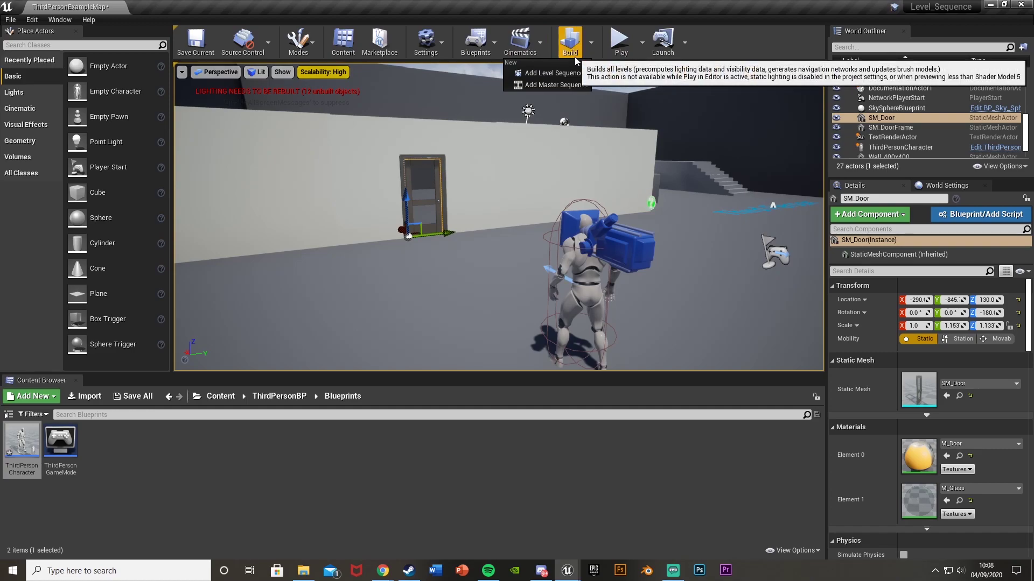
click(562, 73)
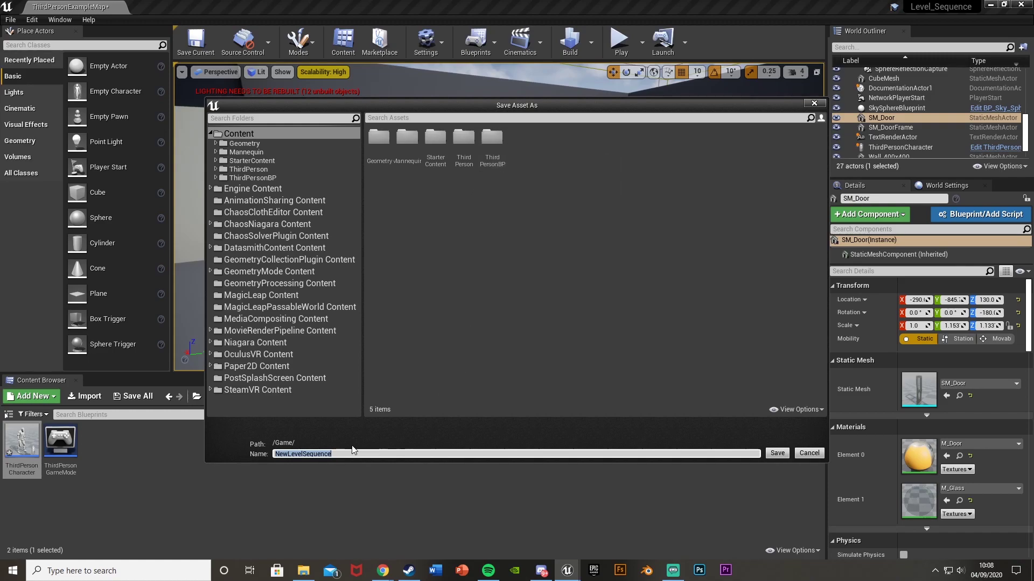
text(Door_Opening_LS)
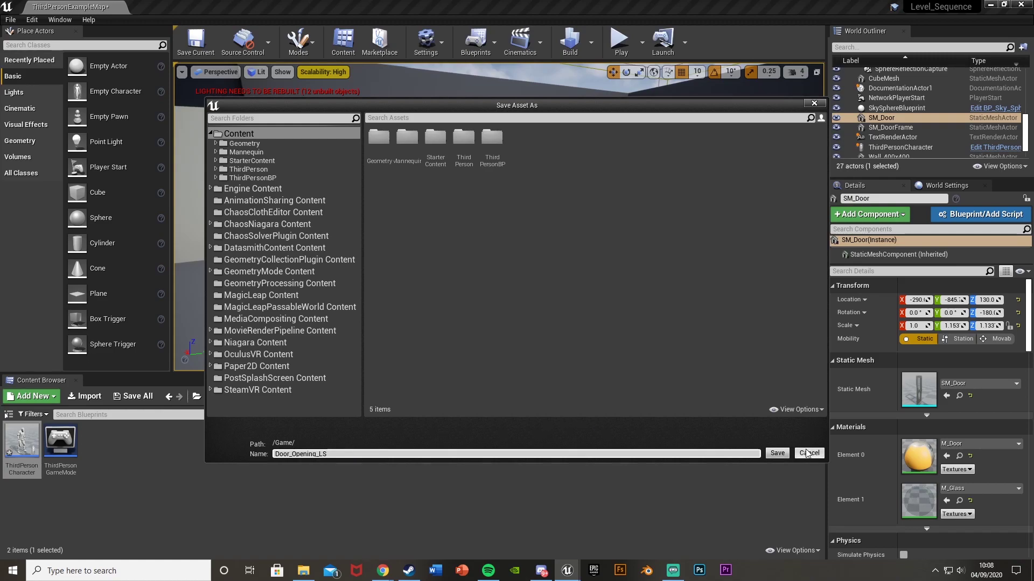
click(777, 453)
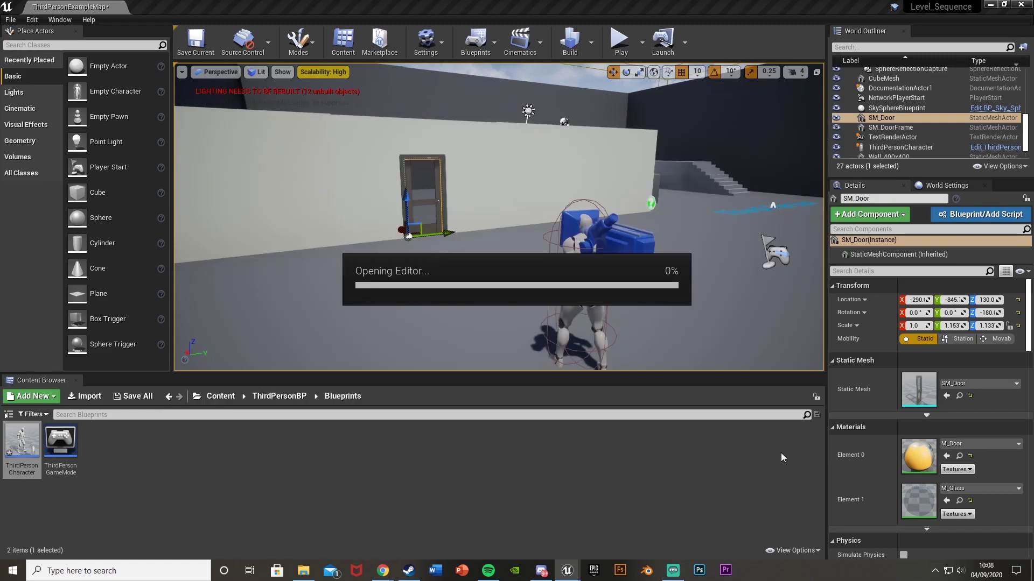
- Reselect SM_Door, minimize the Door_Opening_LS Sequencer, and restore it in front
click(432, 203)
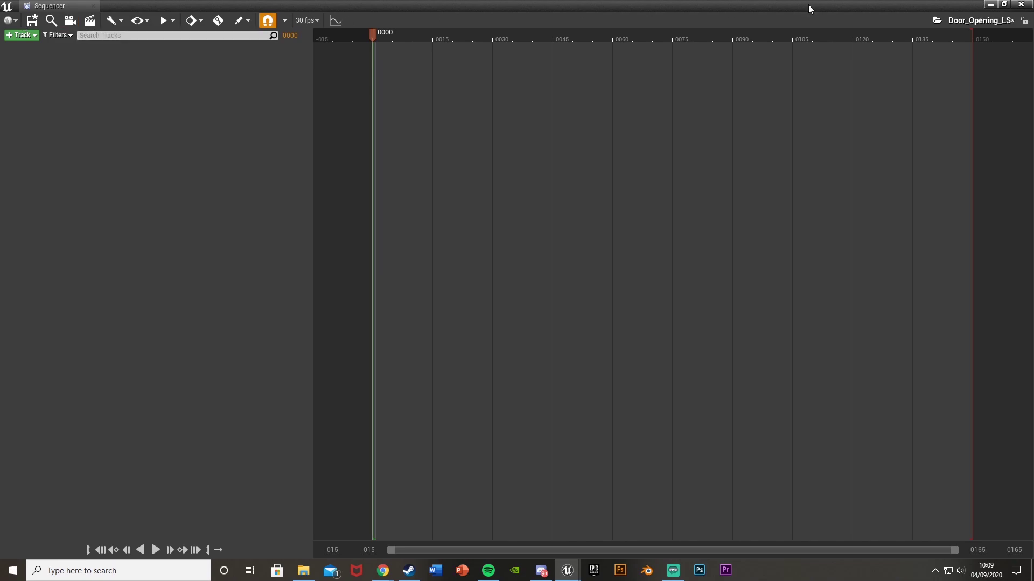
click(990, 4)
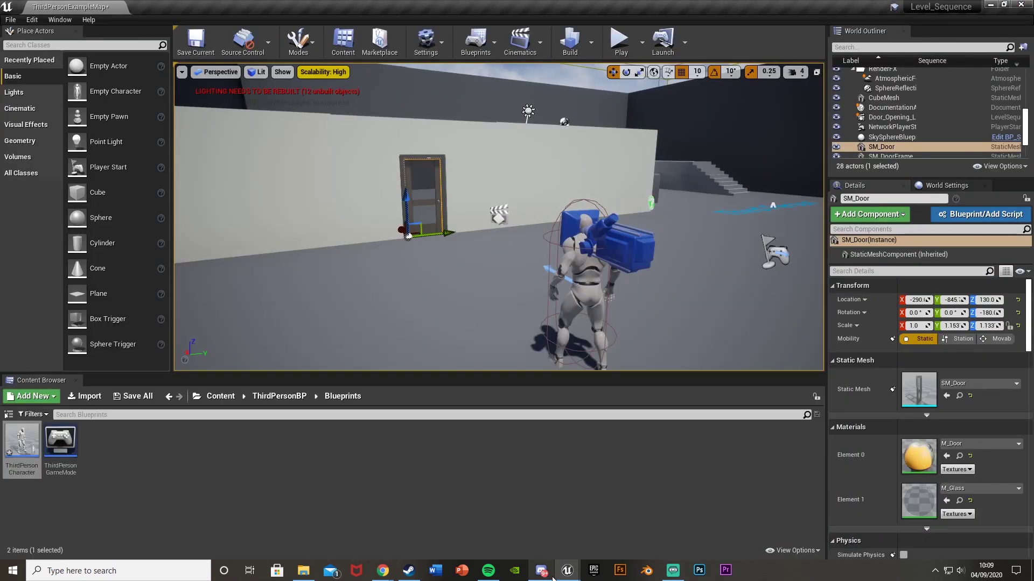
mouse_move(567, 570)
click(642, 549)
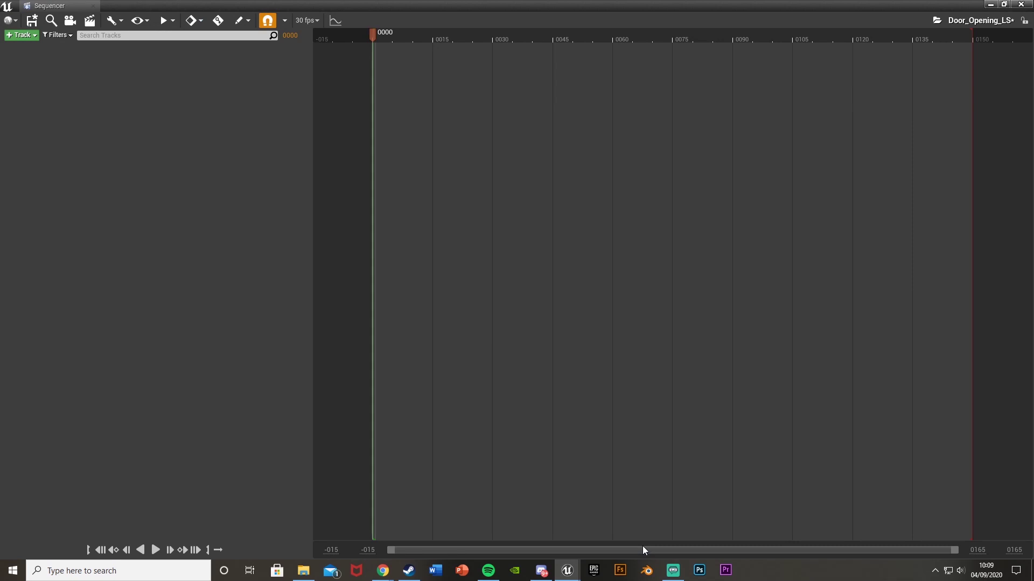
- Add SM_Door to the sequence with Actor To Sequencer, creating its Transform track
click(22, 35)
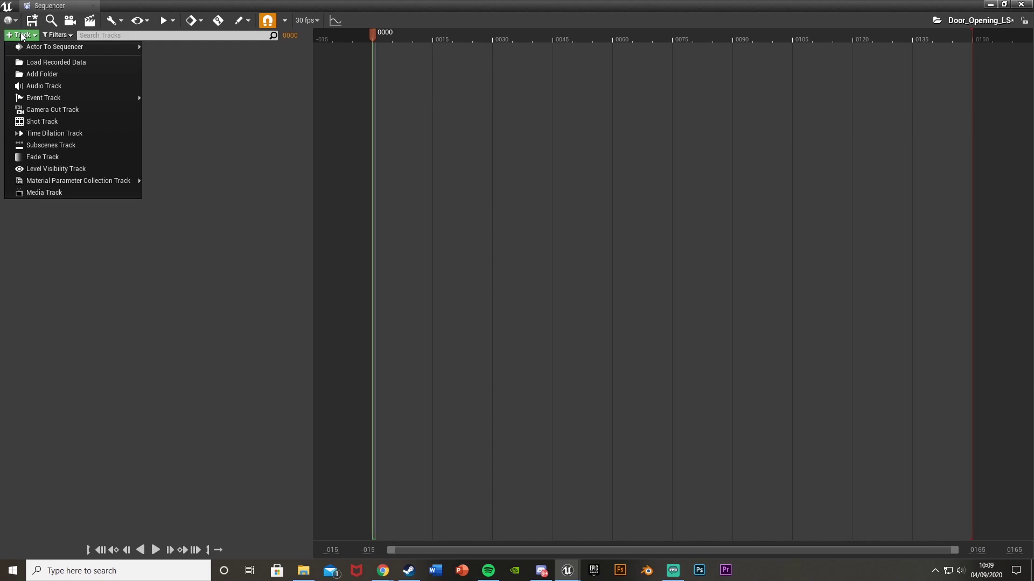
mouse_move(54, 46)
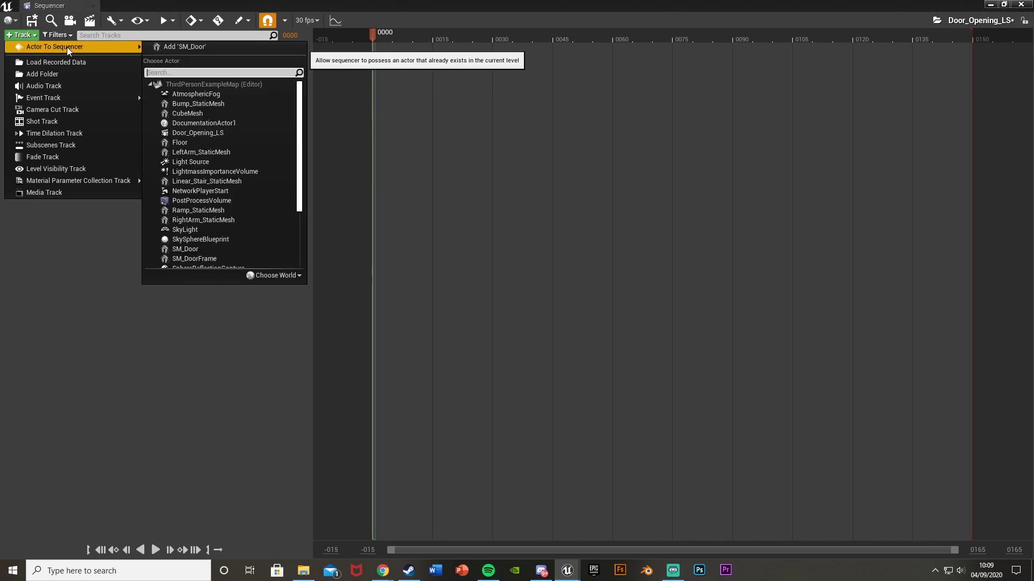
click(173, 47)
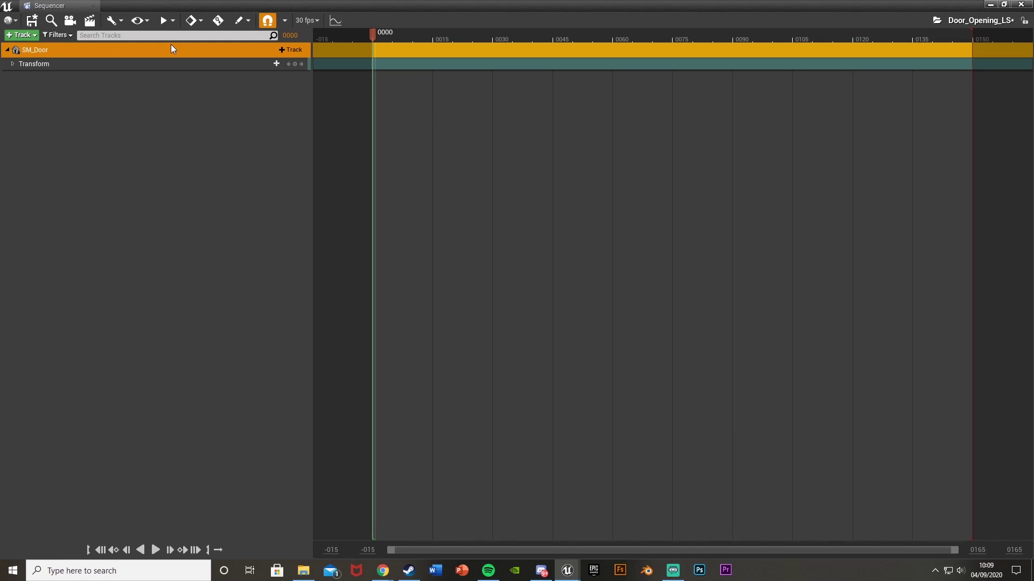
click(12, 63)
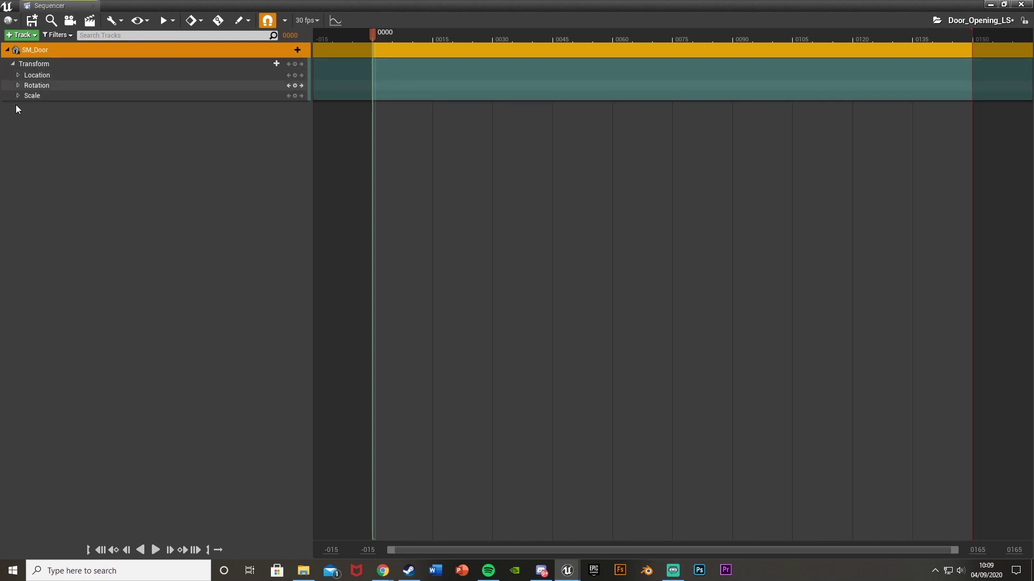
click(11, 64)
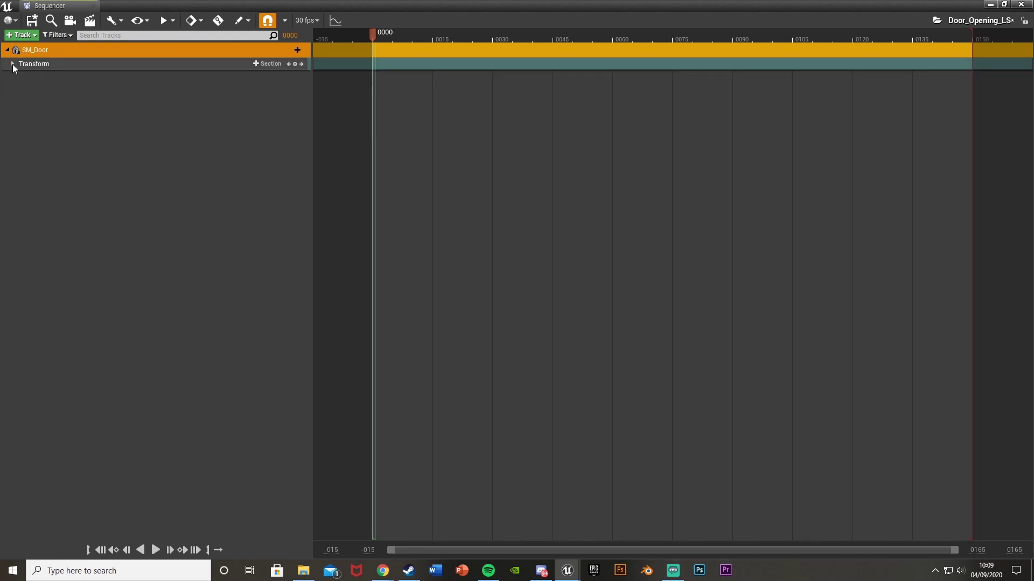
click(299, 48)
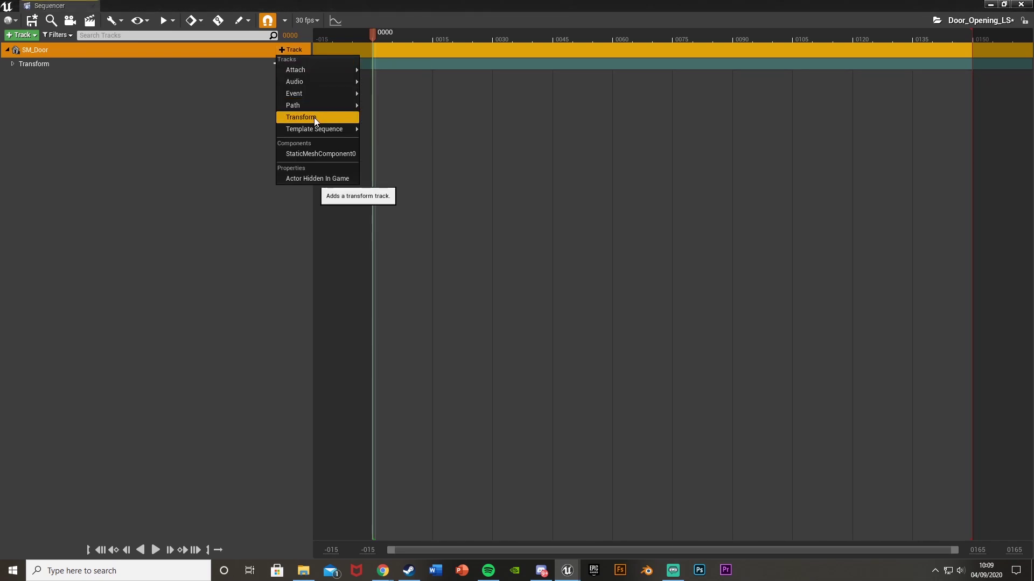
click(241, 115)
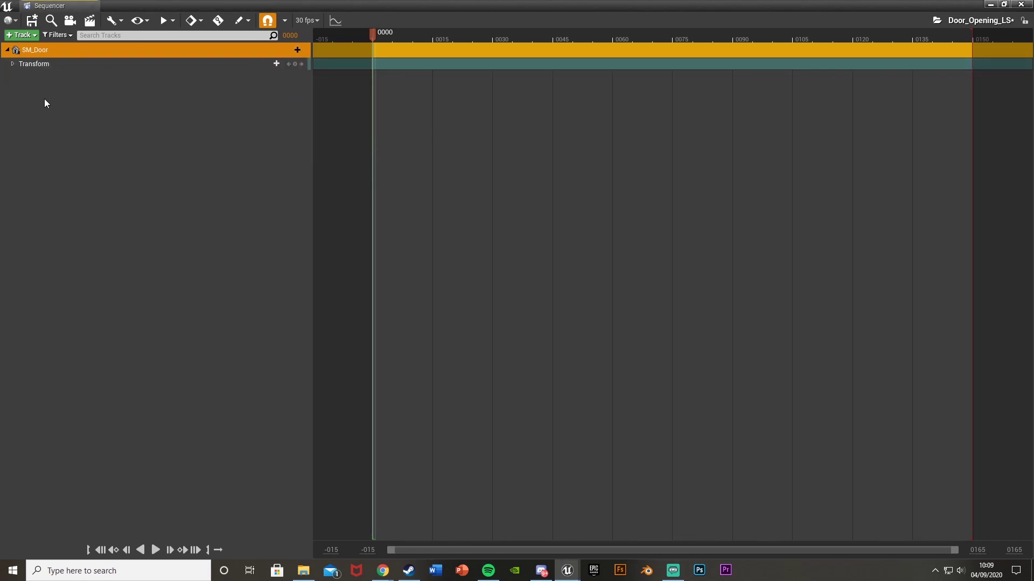
- Expand SM_Door's Transform track to show the Rotation Roll, Pitch and Yaw values
click(13, 64)
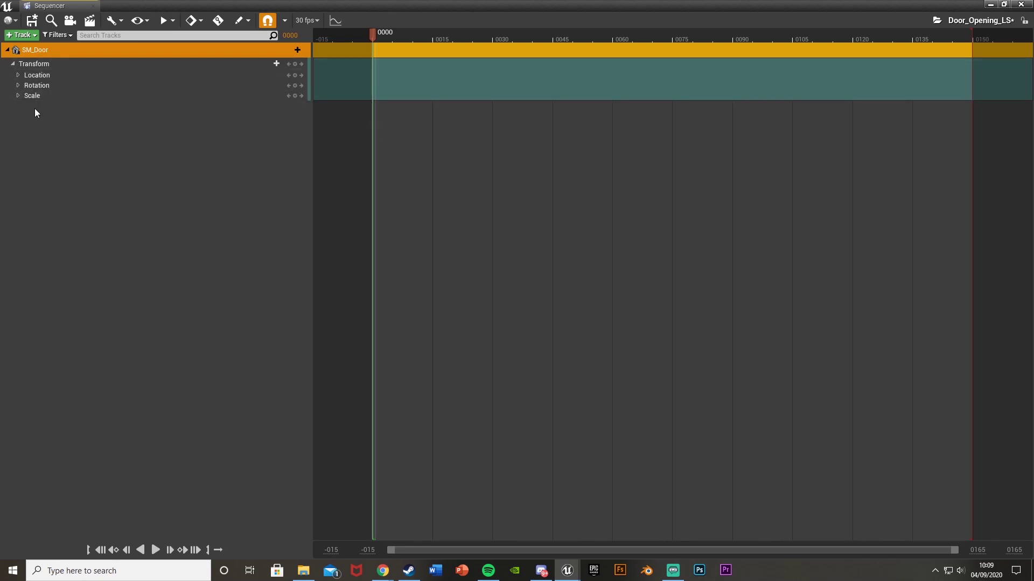
click(18, 87)
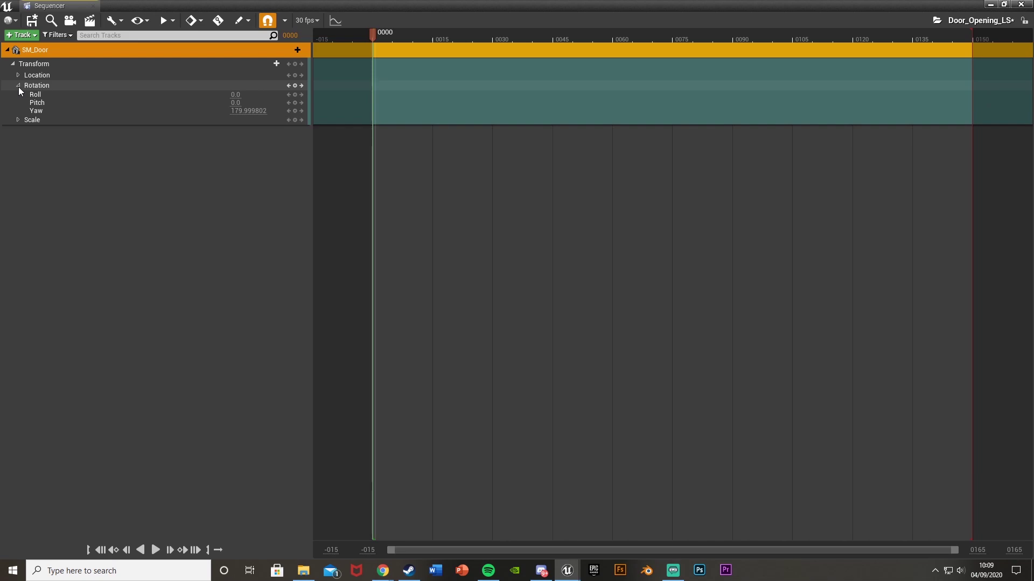
click(19, 86)
click(19, 75)
click(19, 75)
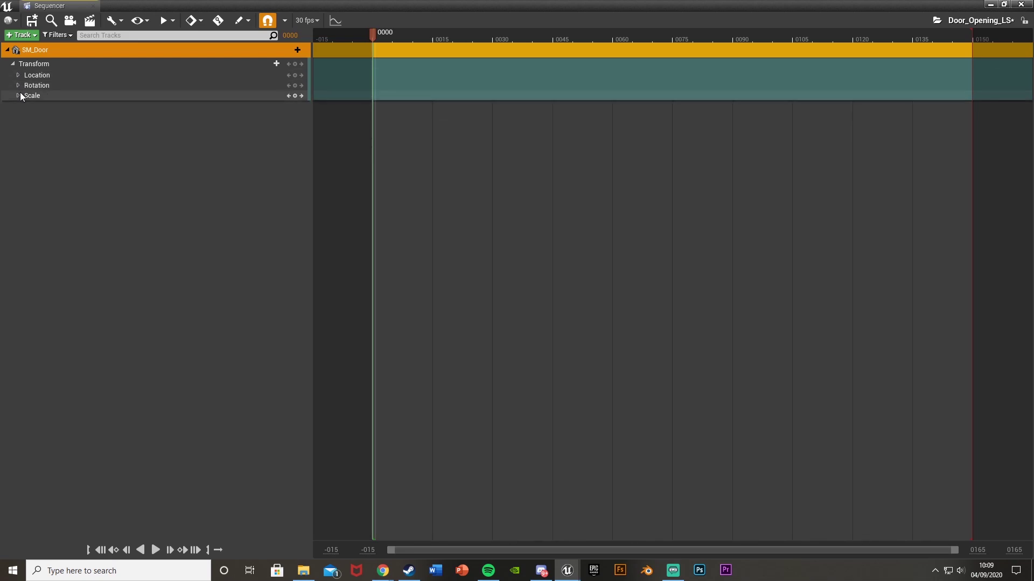
click(20, 96)
click(20, 96)
click(19, 95)
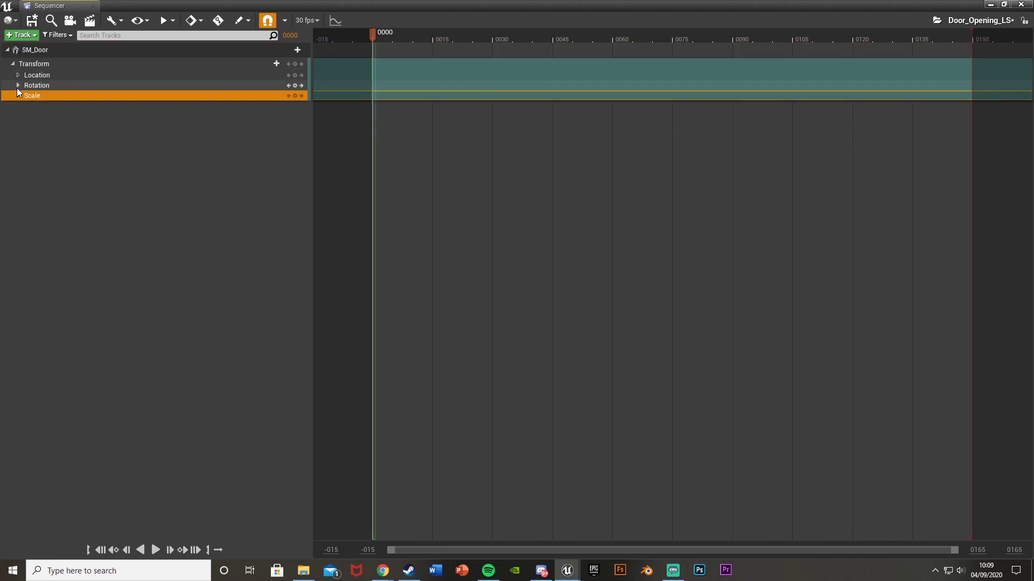
click(17, 86)
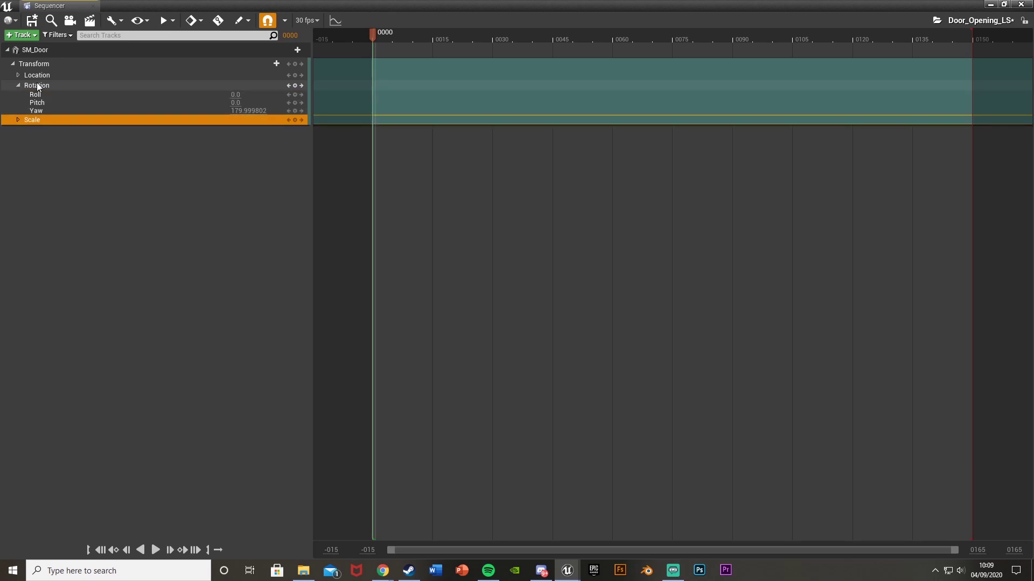
- Shrink the Sequencer to a floating window and frame the door in the viewport
click(1004, 4)
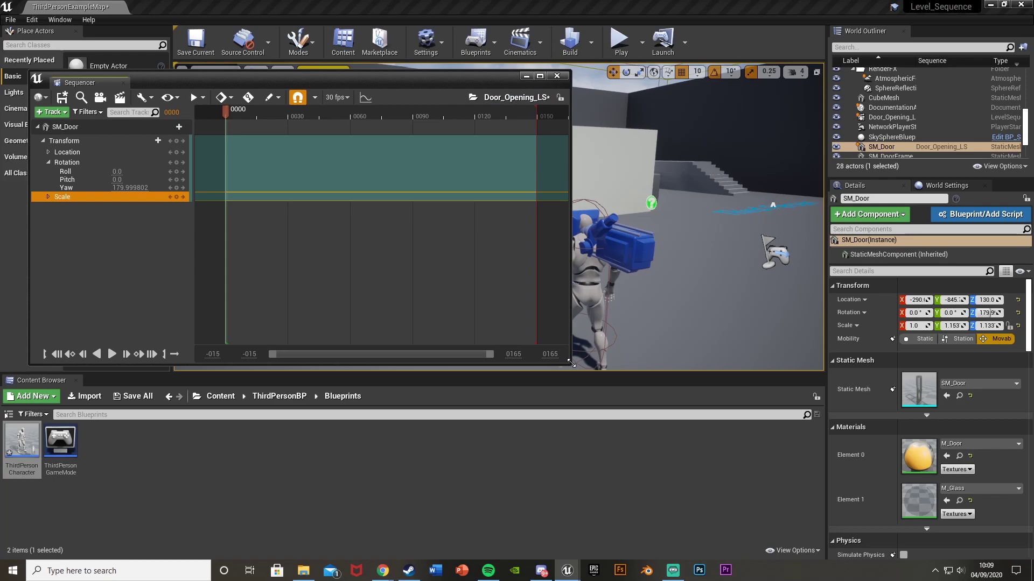
drag(571, 366, 547, 463)
key(f)
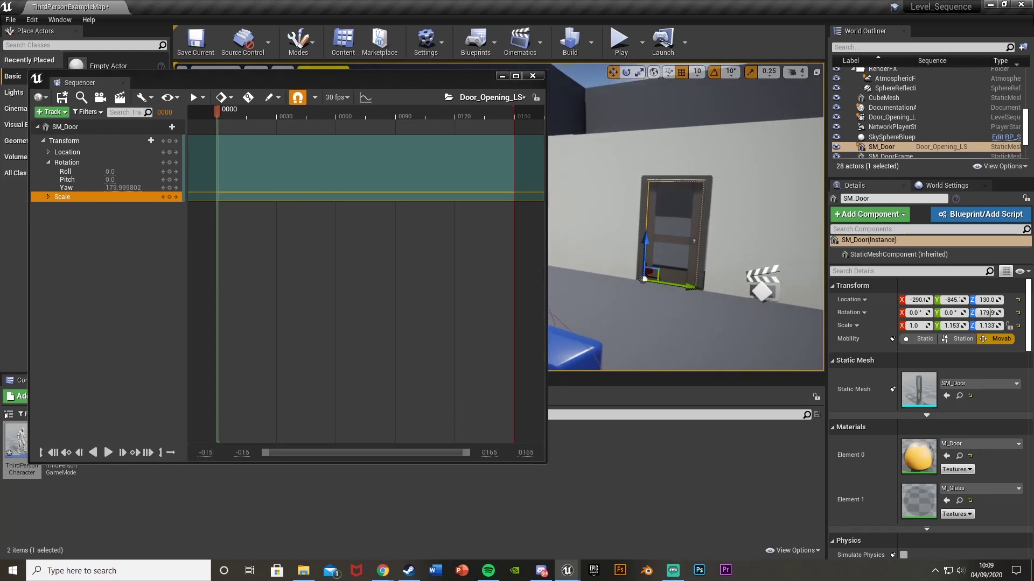
- Test-swing the door's yaw to about 290 and back to 180, then maximize the Sequencer
key(e)
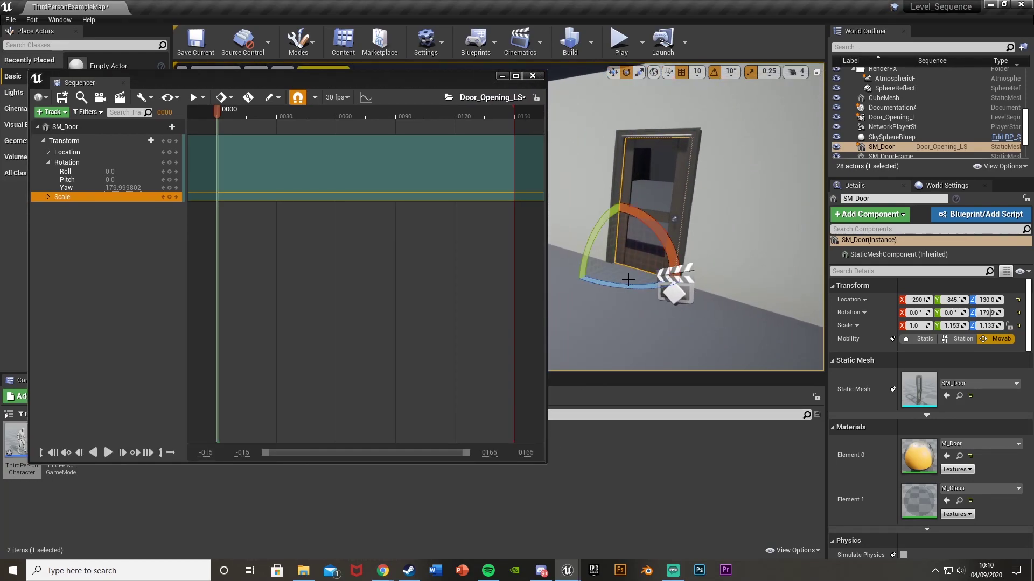
drag(645, 285, 617, 285)
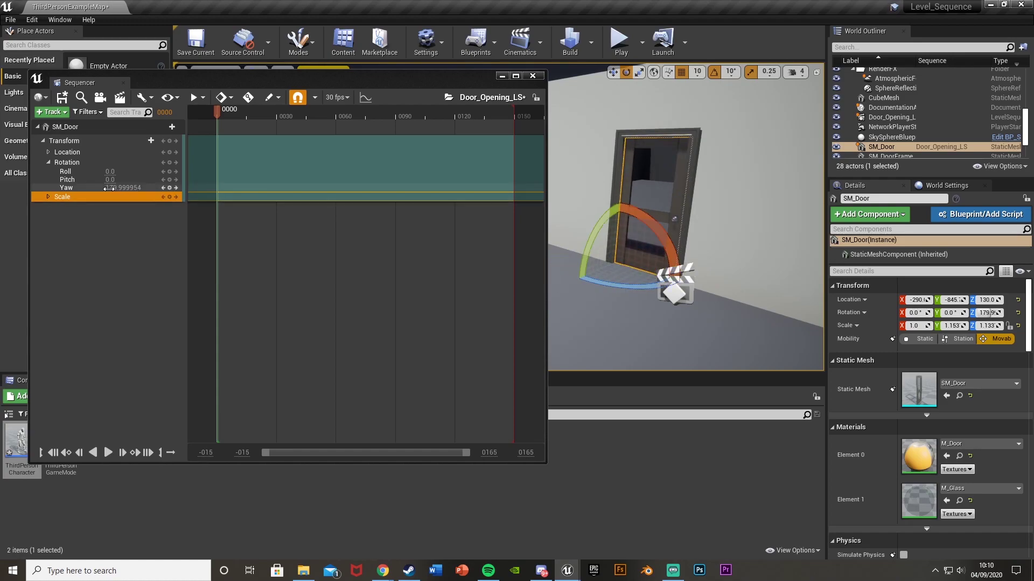
drag(560, 276, 619, 282)
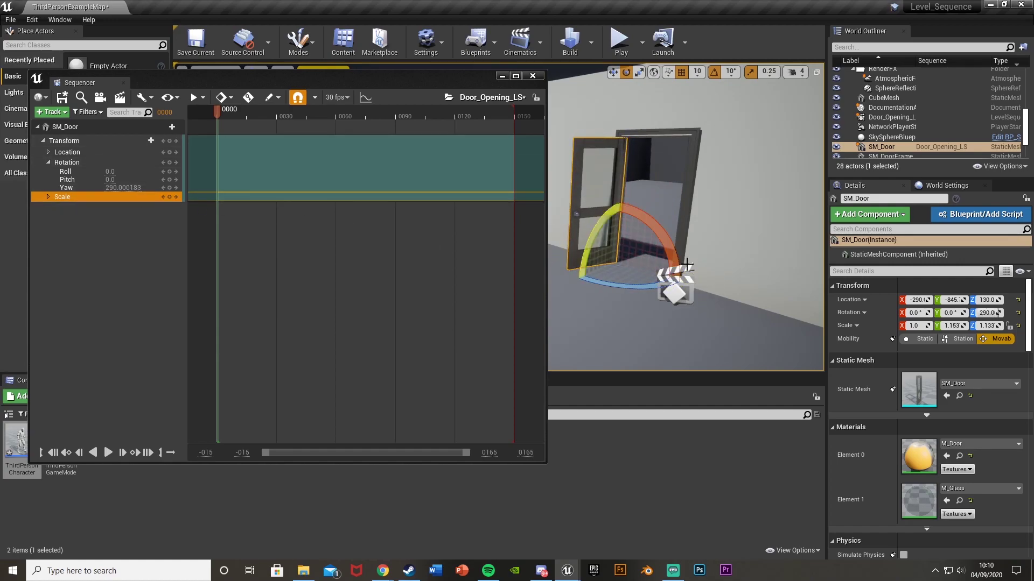
mouse_move(616, 232)
right_down()
mouse_move(695, 226)
mouse_move(629, 237)
right_up()
drag(627, 311, 590, 308)
drag(576, 269, 555, 272)
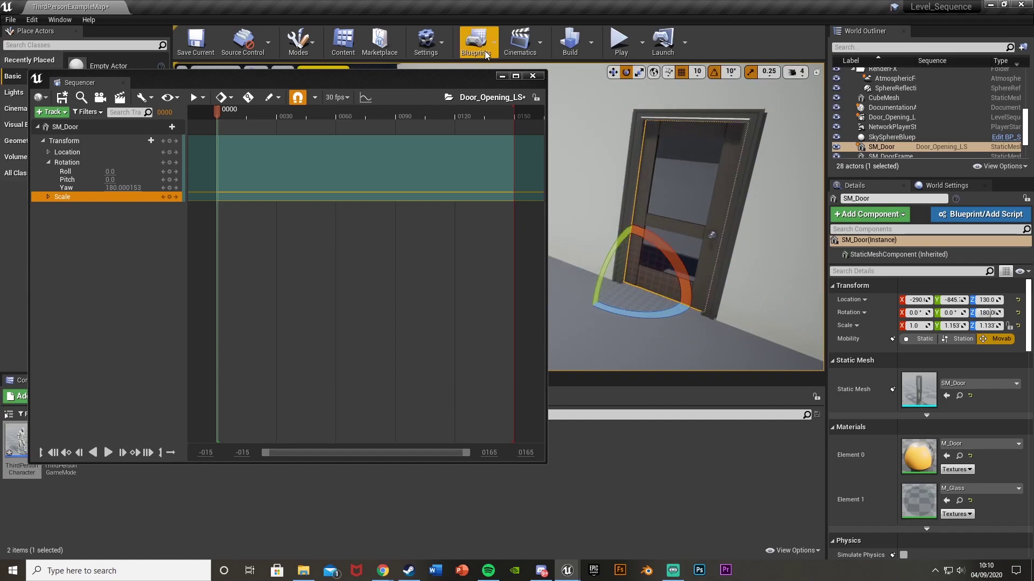
right_drag(653, 259, 671, 267)
key(space)
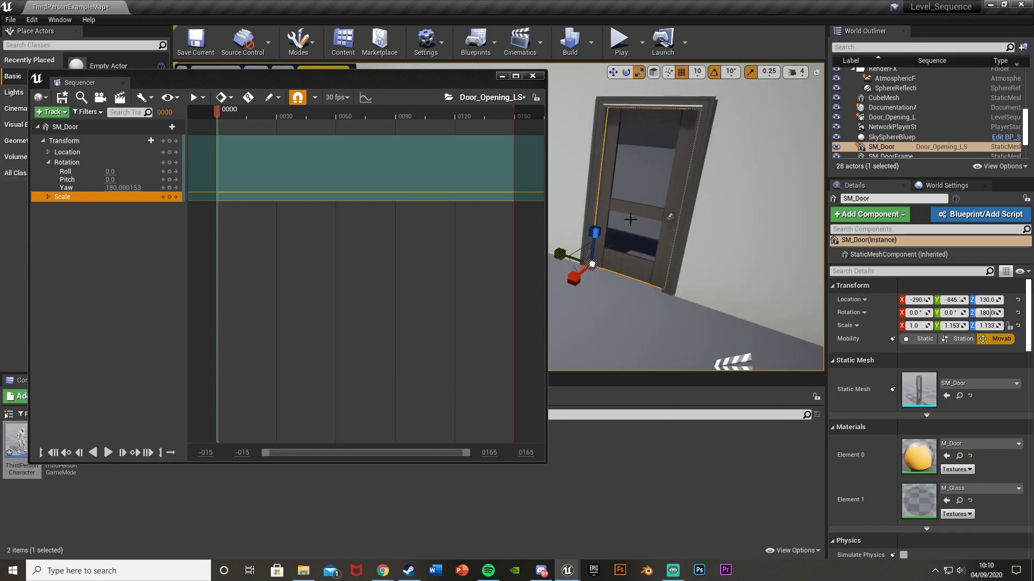
key(space)
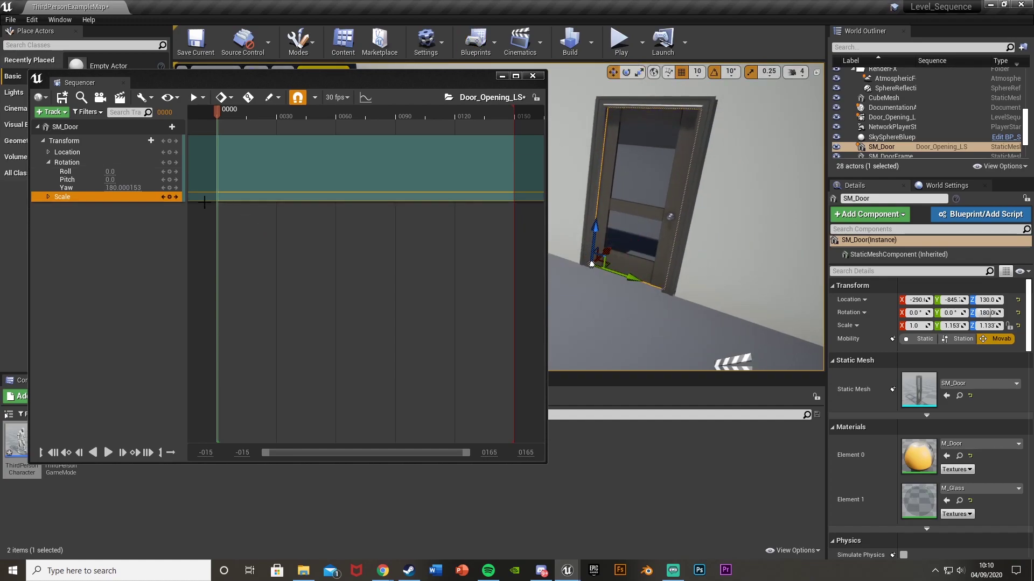
click(516, 75)
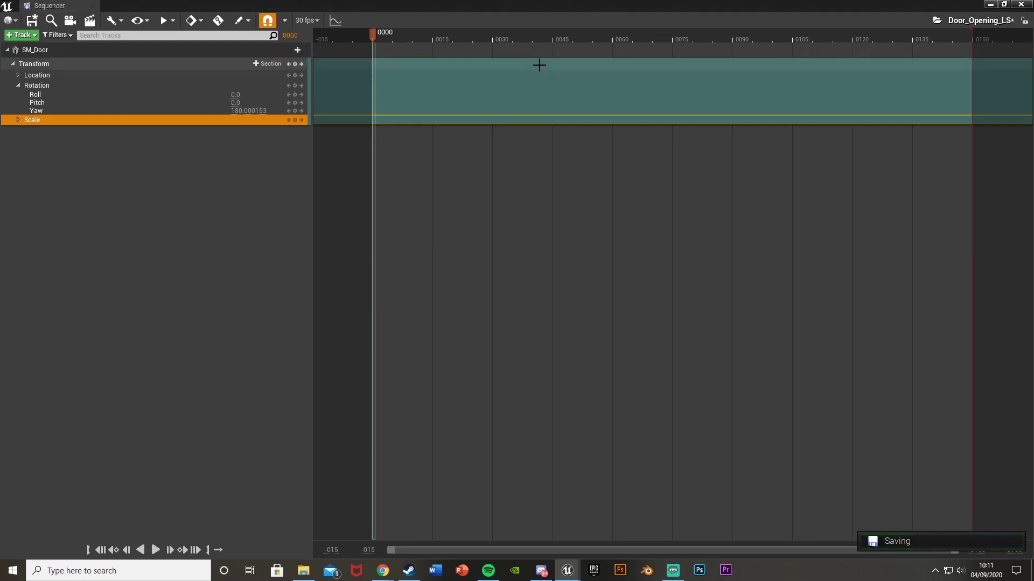
- Confirm 30 fps, end the playback range at frame 0090, and return the playhead to 0000
click(309, 20)
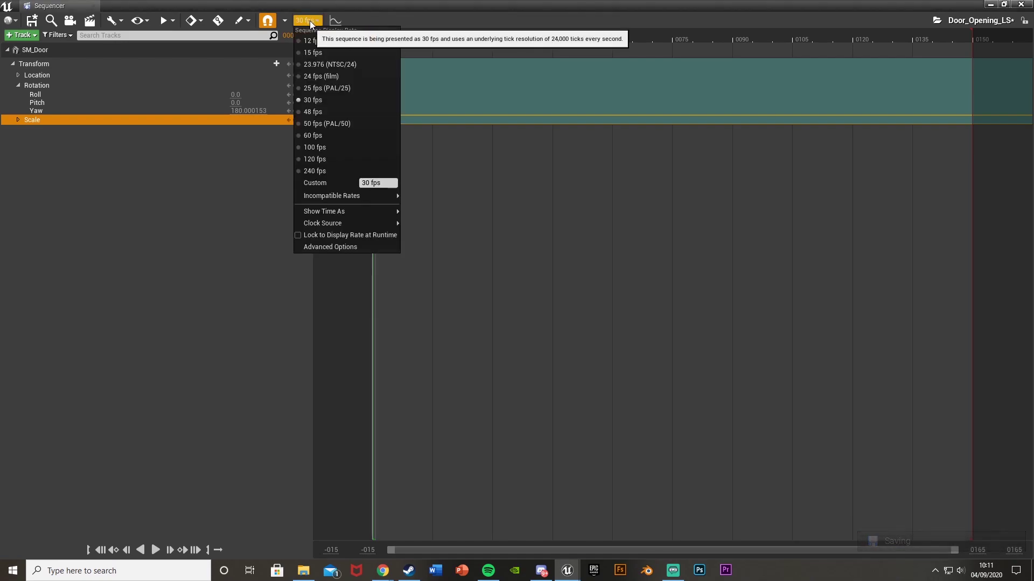
click(309, 20)
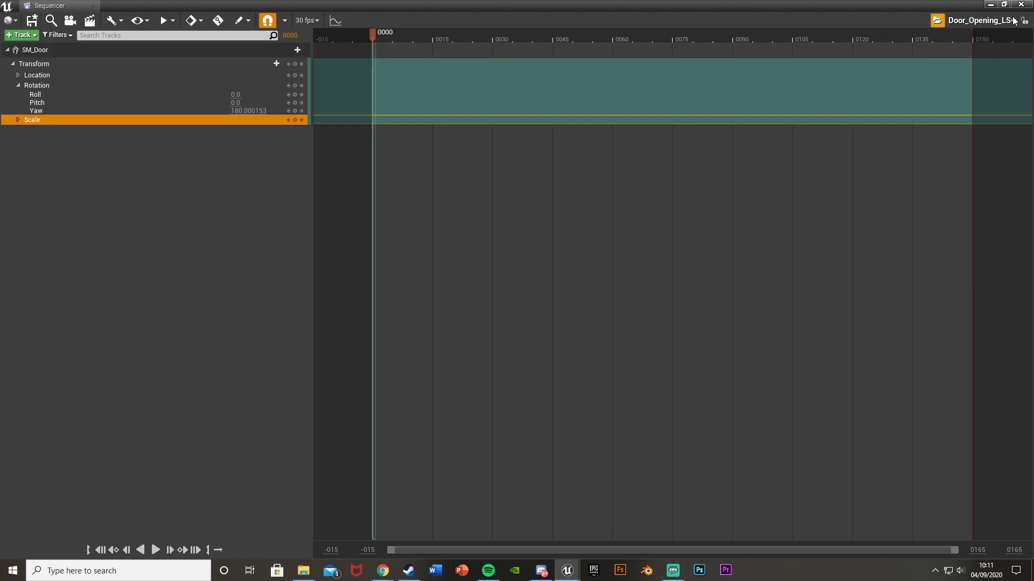
drag(972, 32, 735, 51)
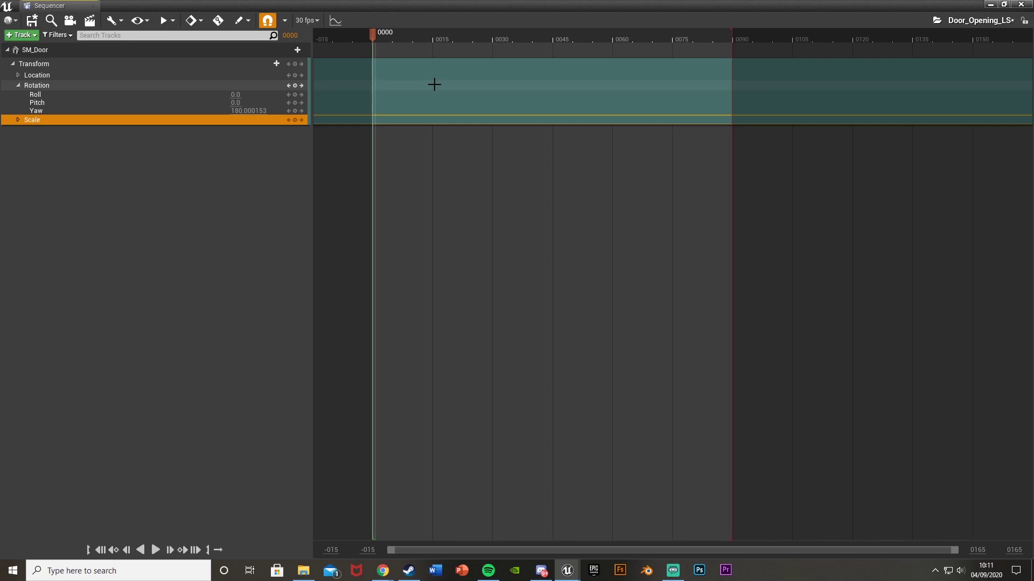
mouse_move(373, 32)
mouse_down()
mouse_move(432, 35)
mouse_move(376, 33)
mouse_up()
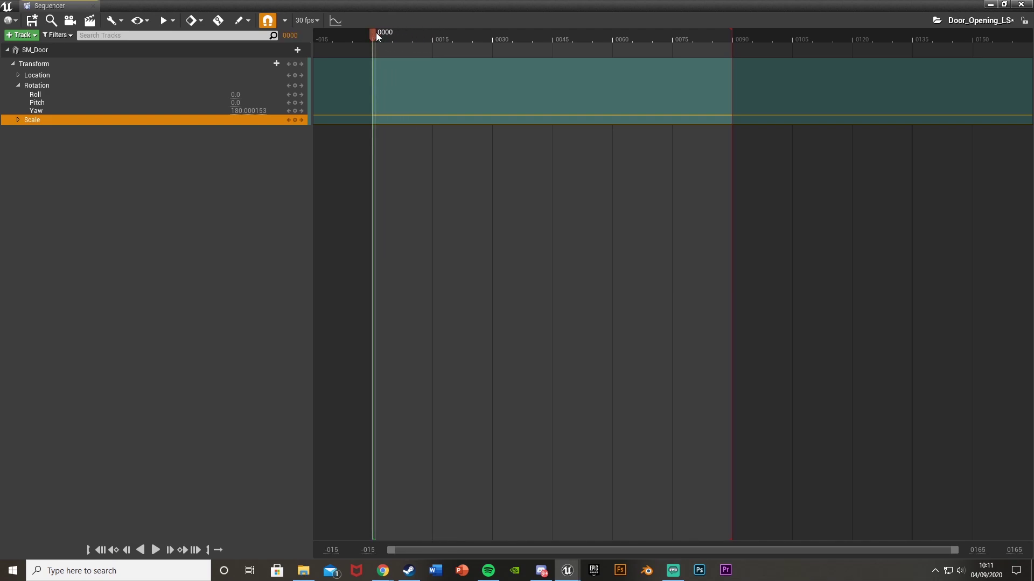
- Key SM_Door's yaw at 180 on frame 0000, then move the playhead to frame 0090
click(294, 111)
click(1004, 4)
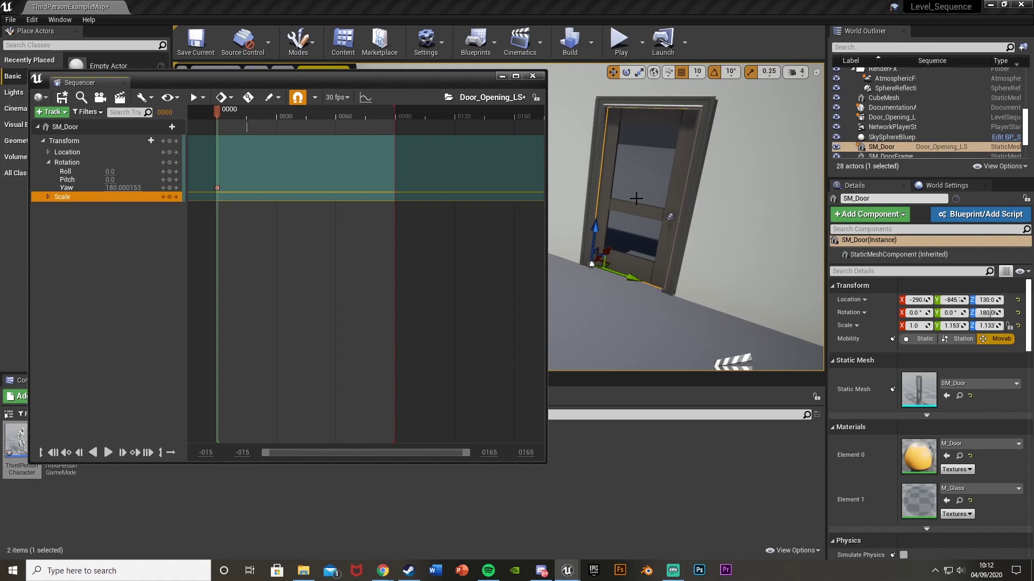
drag(219, 111, 395, 113)
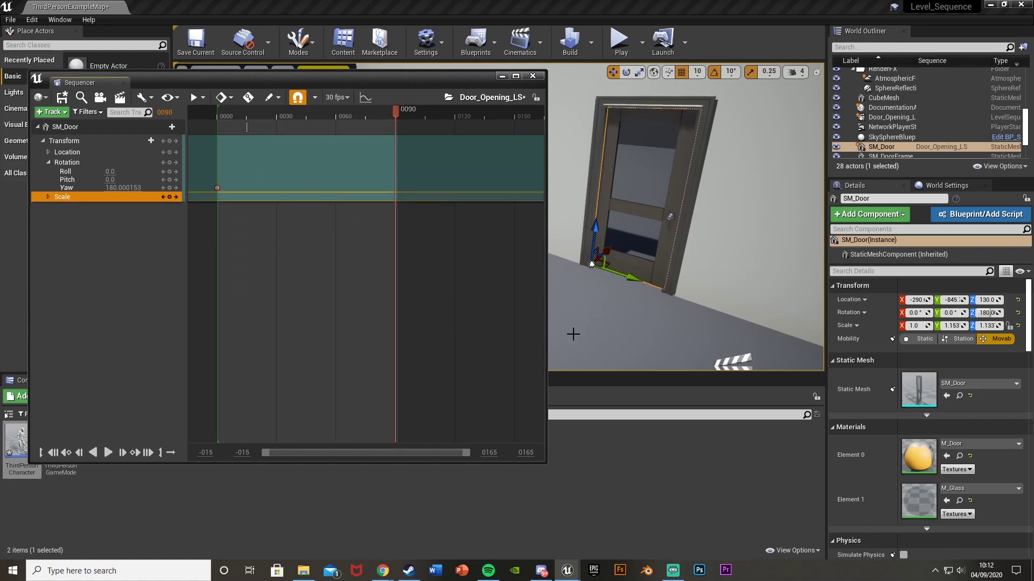
- Rotate the door open to yaw 300, key it at frame 0090, and scrub back to check
right_drag(709, 273, 676, 280)
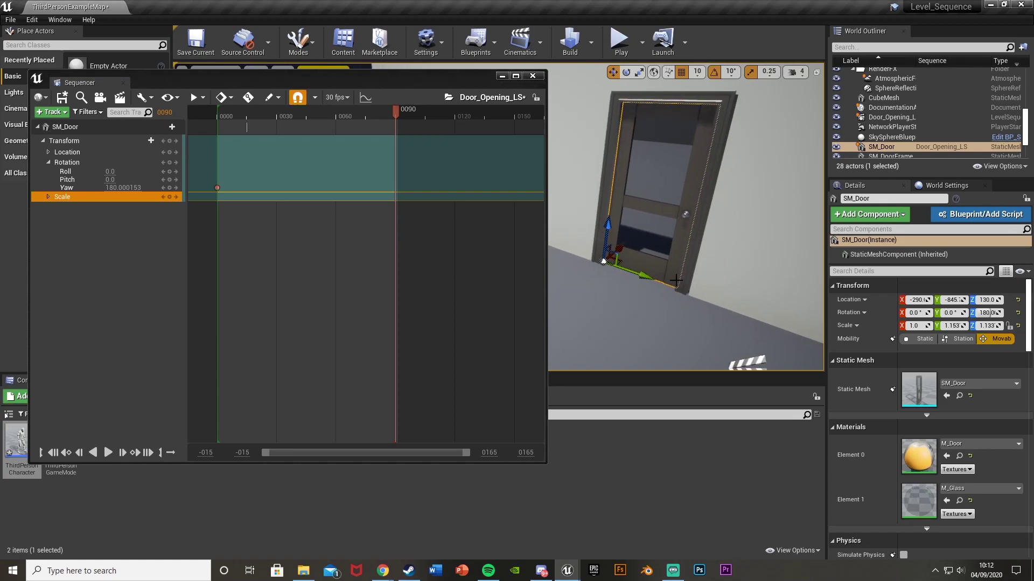
key(e)
drag(673, 283, 658, 320)
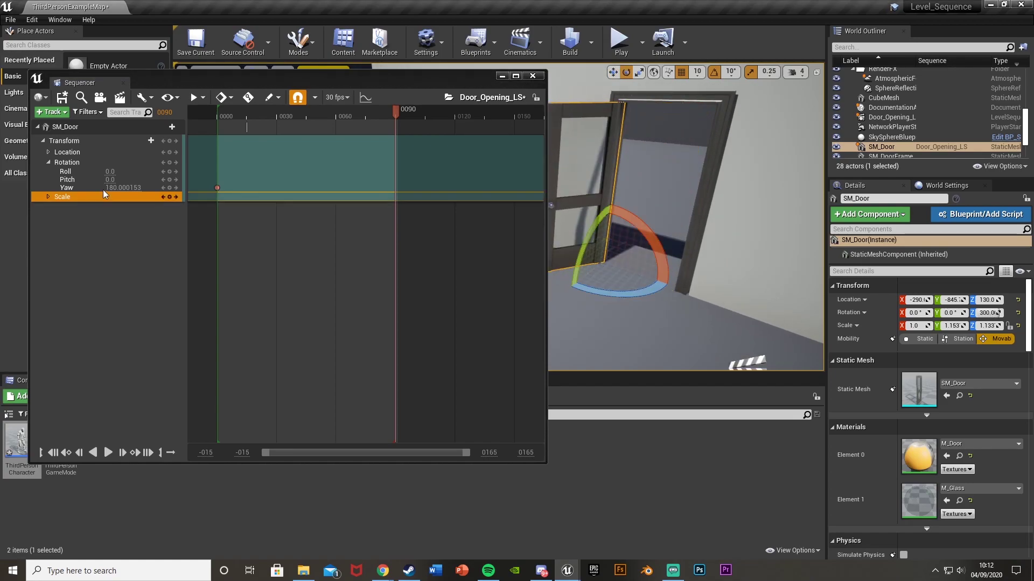
click(170, 188)
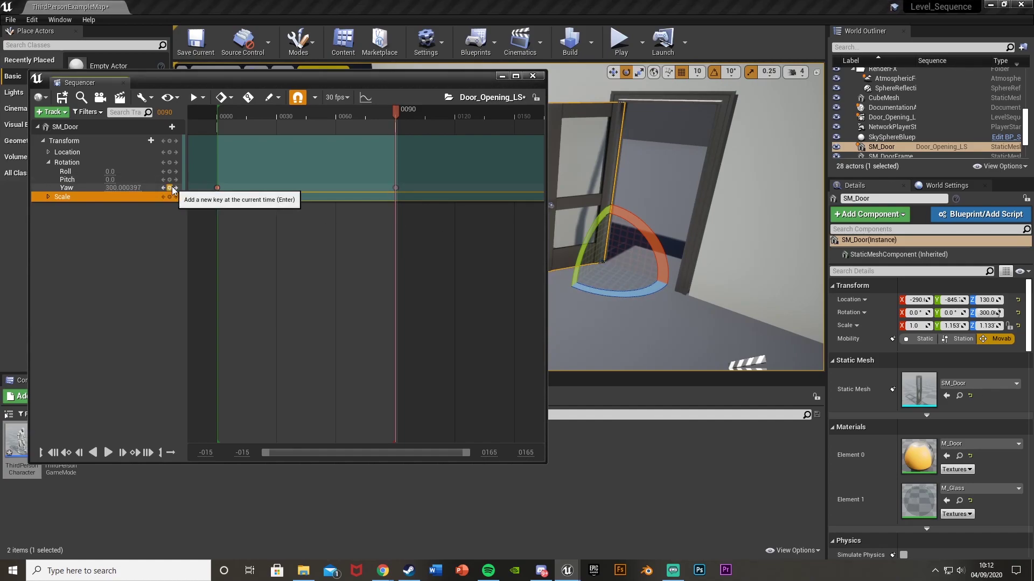
mouse_move(673, 215)
right_down()
mouse_move(681, 221)
mouse_move(662, 223)
mouse_move(677, 218)
right_up()
drag(393, 112, 222, 114)
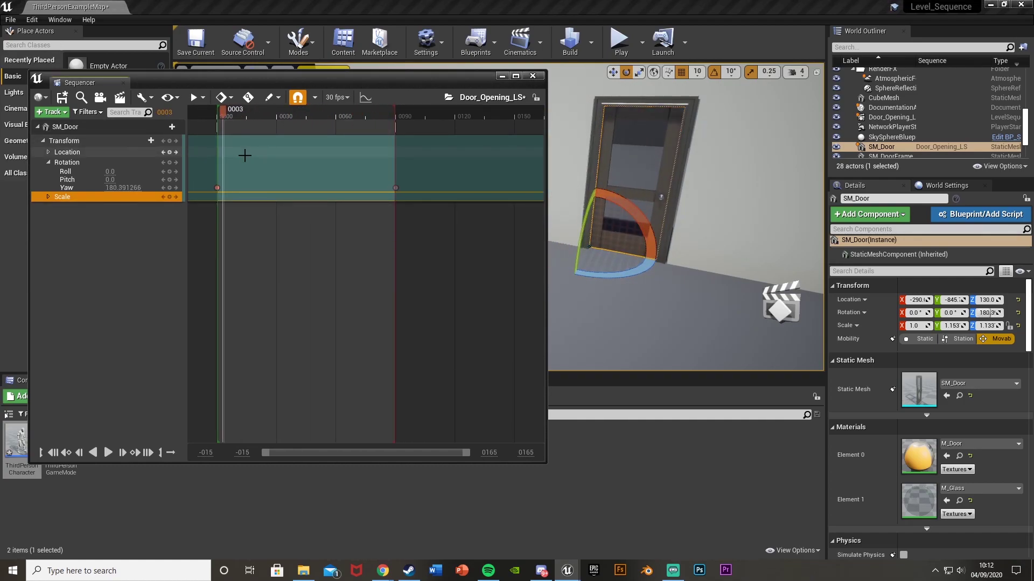
- Set the door section's When Finished to Keep State, save Door_Opening_LS, and close the Sequencer
right_click(245, 155)
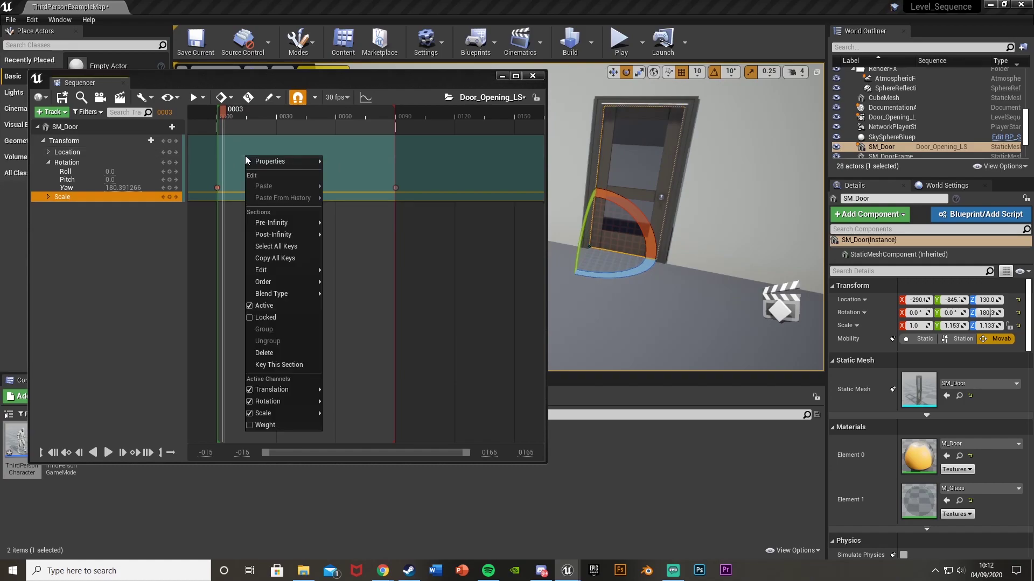
mouse_move(258, 161)
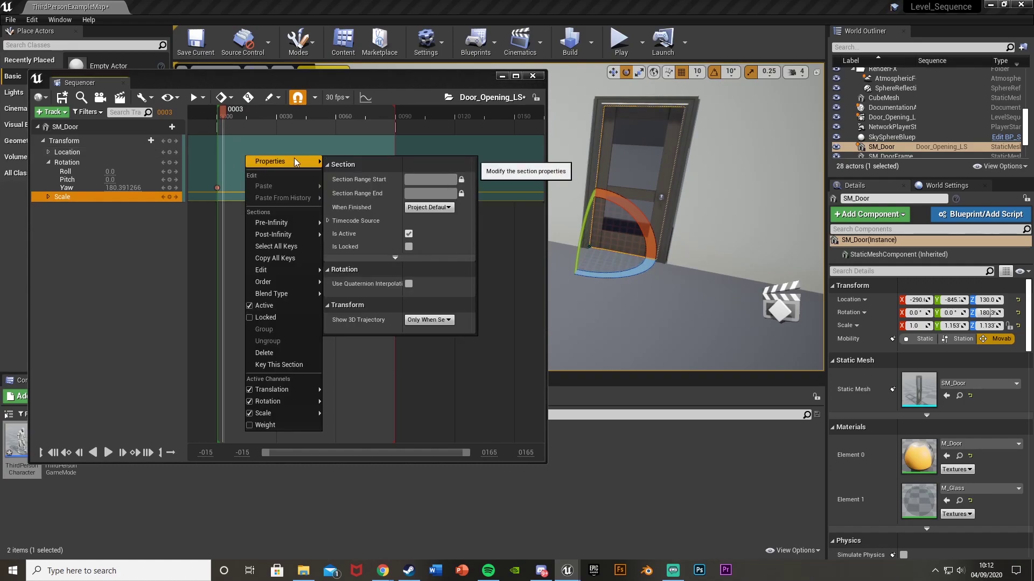
click(422, 209)
click(422, 214)
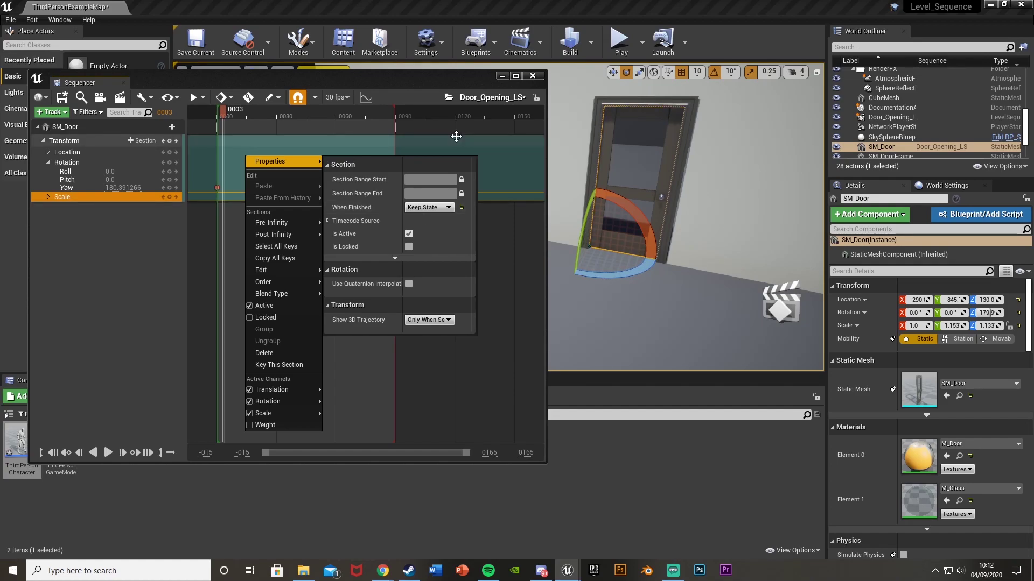
click(438, 81)
click(62, 98)
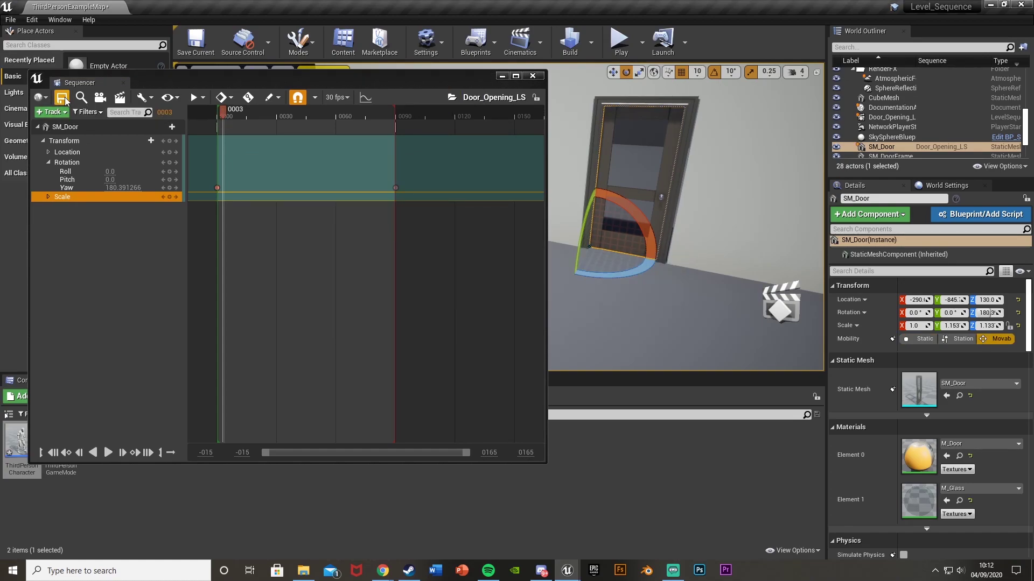
click(533, 75)
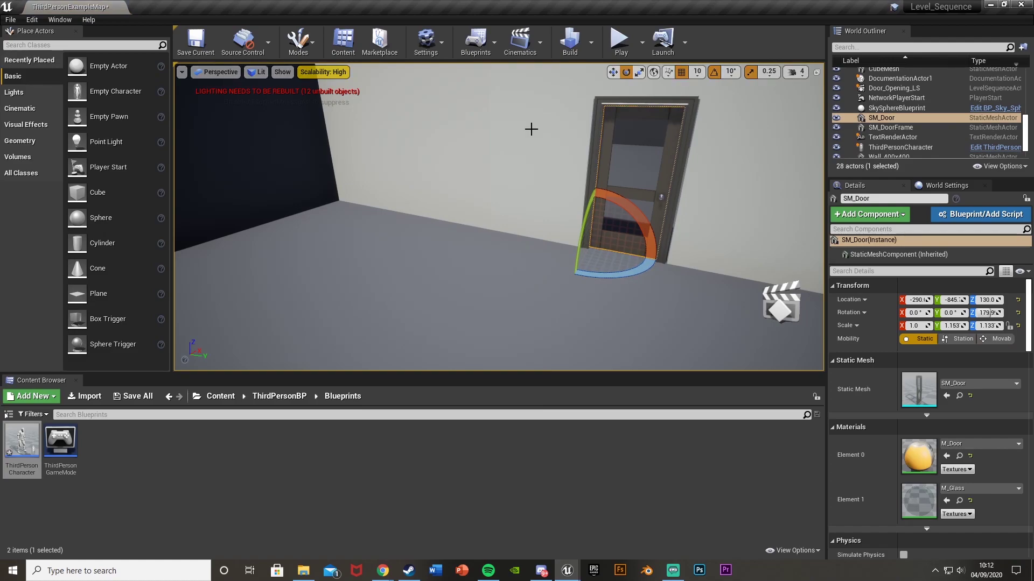
- Search Place Actors for 'box' and drop a Box Trigger into the level by the door
right_drag(531, 130, 553, 163)
key(w)
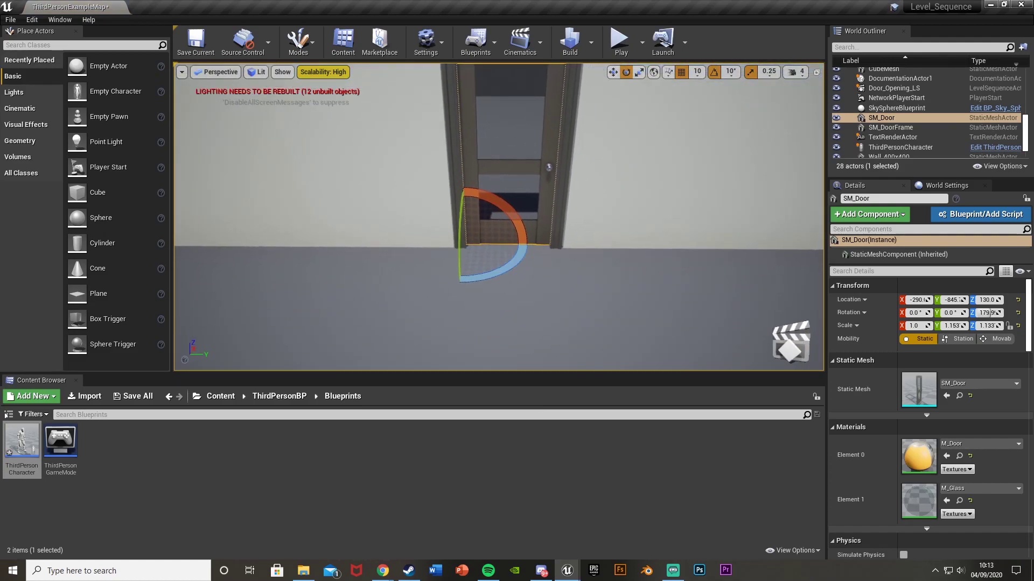
key(r)
scroll(466, 244, down, 4)
key(w)
click(60, 45)
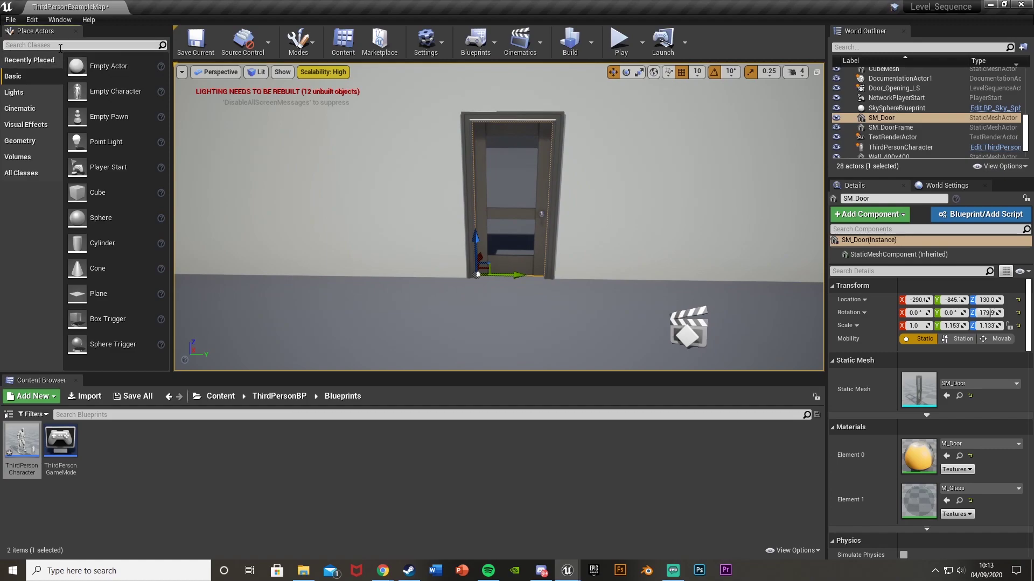
text(box)
drag(60, 97, 512, 272)
click(158, 45)
- Move the TriggerBox to X -290, widen it across the doorway, and raise it to height 230
right_drag(217, 78, 217, 78)
right_drag(397, 221, 396, 221)
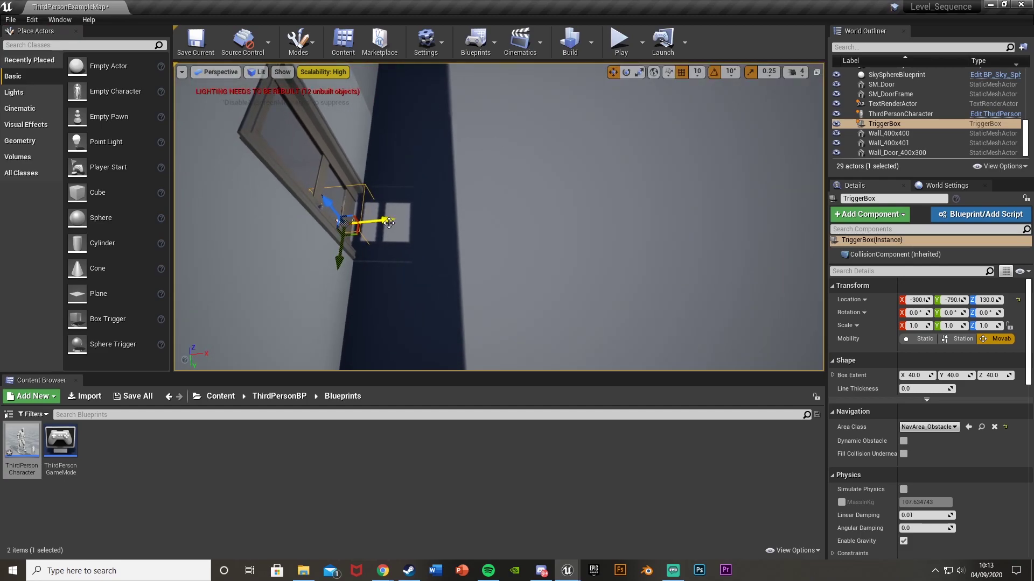
drag(388, 223, 397, 222)
right_drag(397, 222, 396, 222)
key(e)
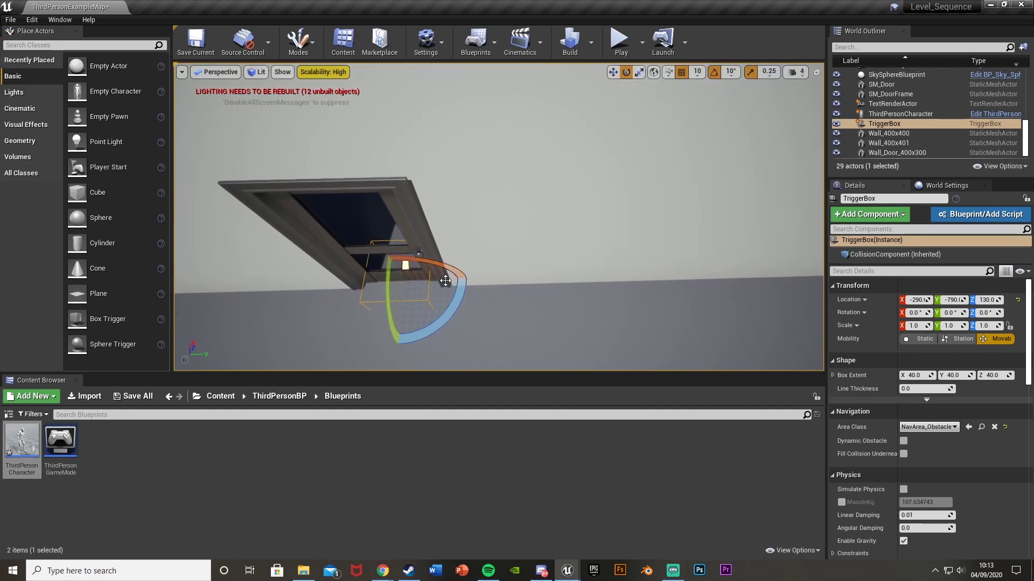
key(r)
right_drag(564, 257, 564, 257)
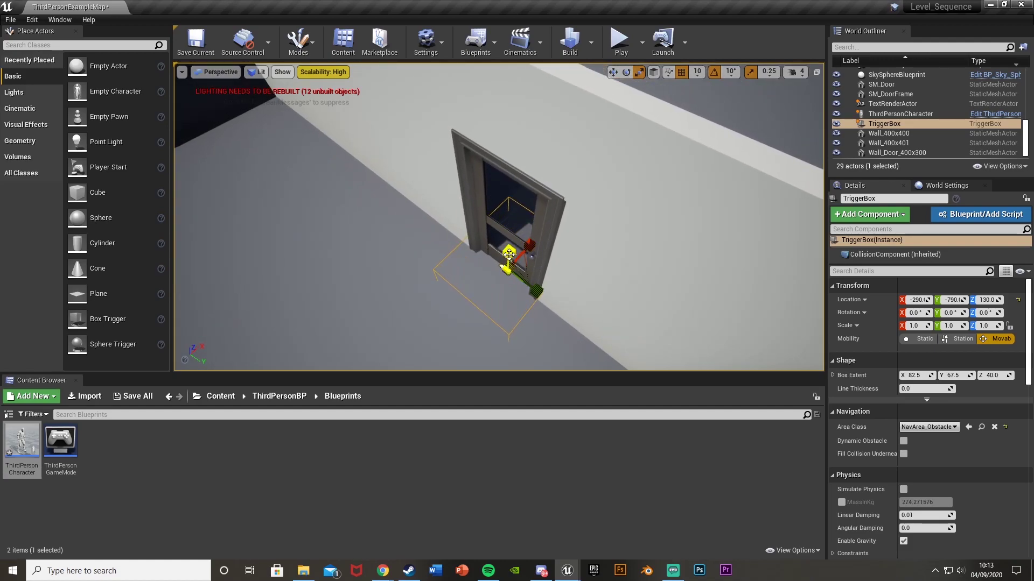
key(w)
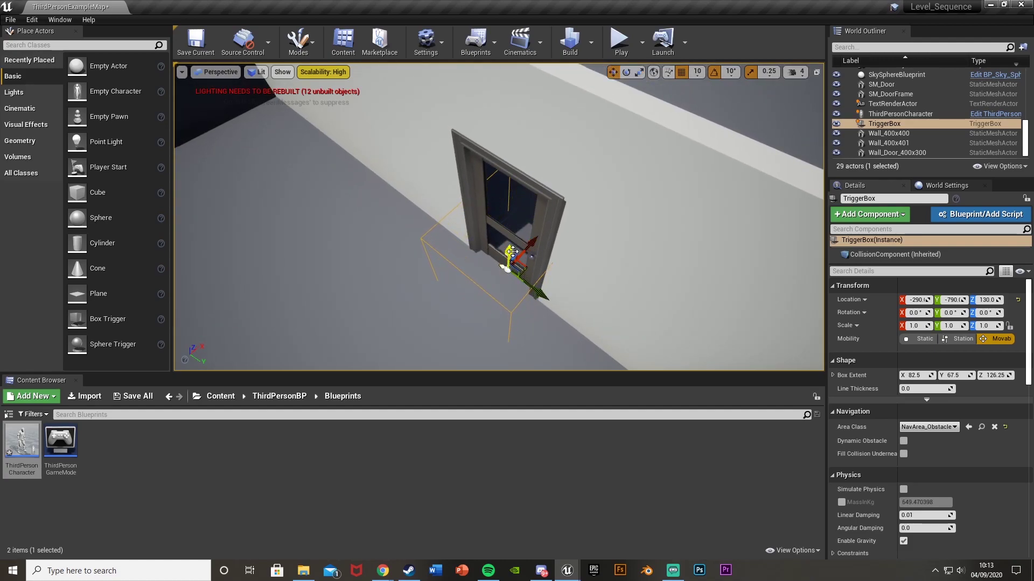
drag(513, 252, 511, 213)
right_drag(512, 213, 646, 213)
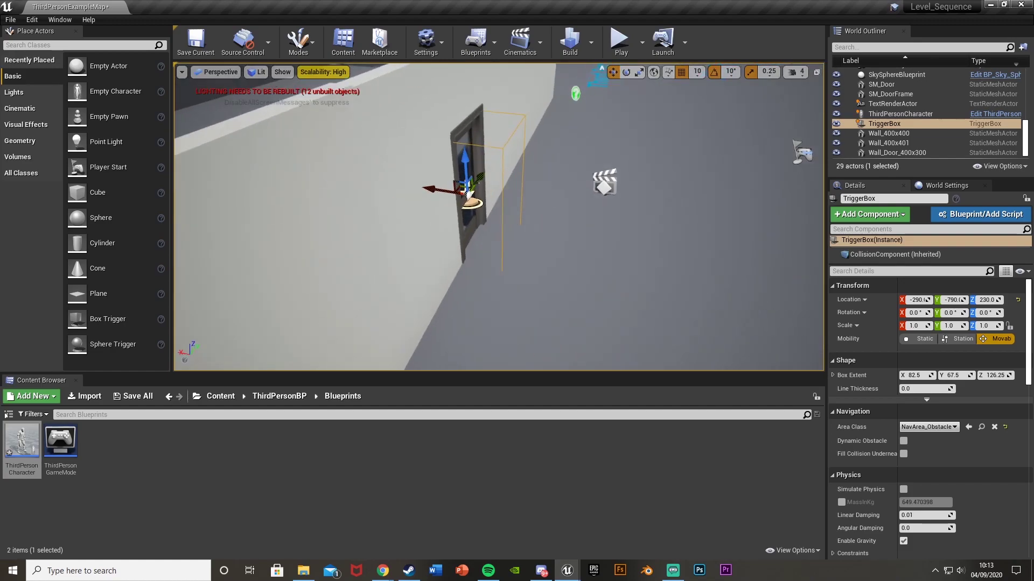
right_drag(468, 196, 507, 250)
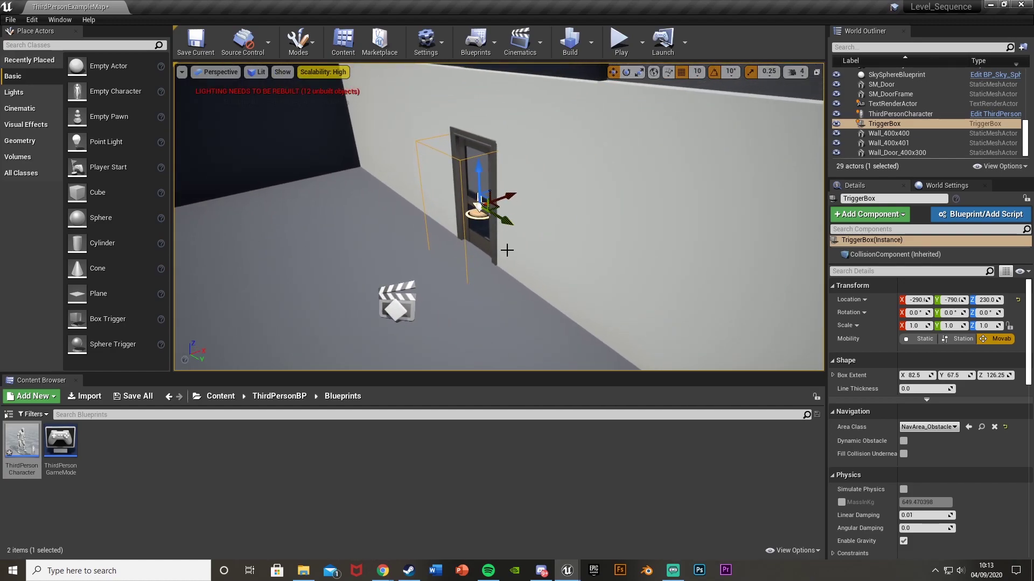
- Open the Level Blueprint and add an OnActorBeginOverlap event for the selected TriggerBox
click(486, 48)
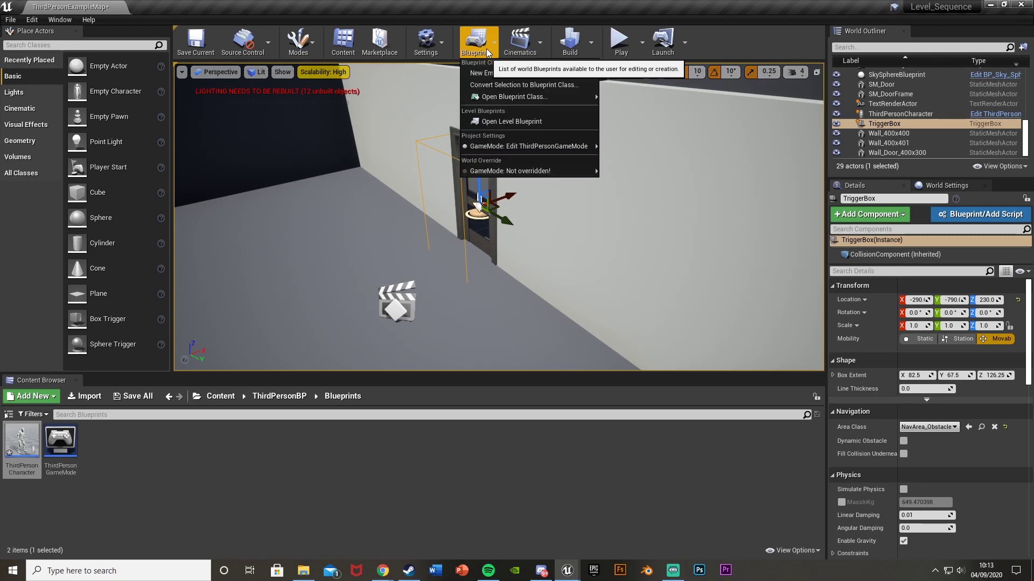
click(505, 119)
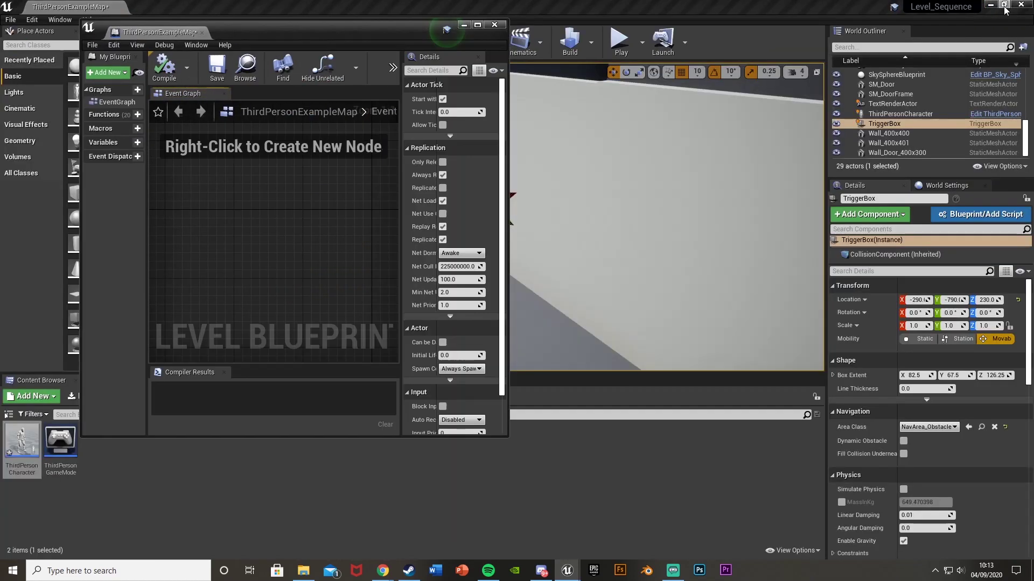
click(941, 126)
click(941, 125)
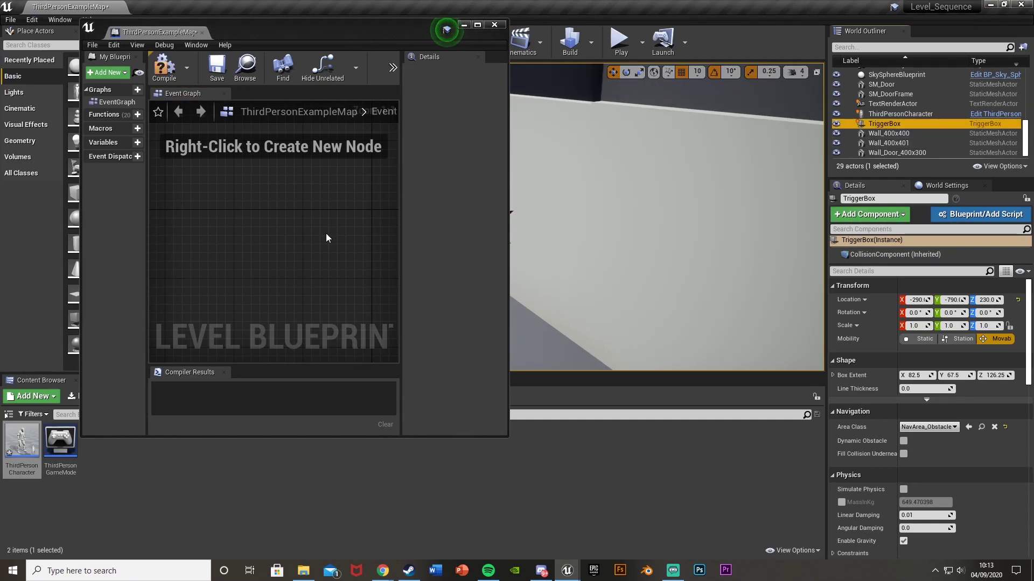
right_click(266, 217)
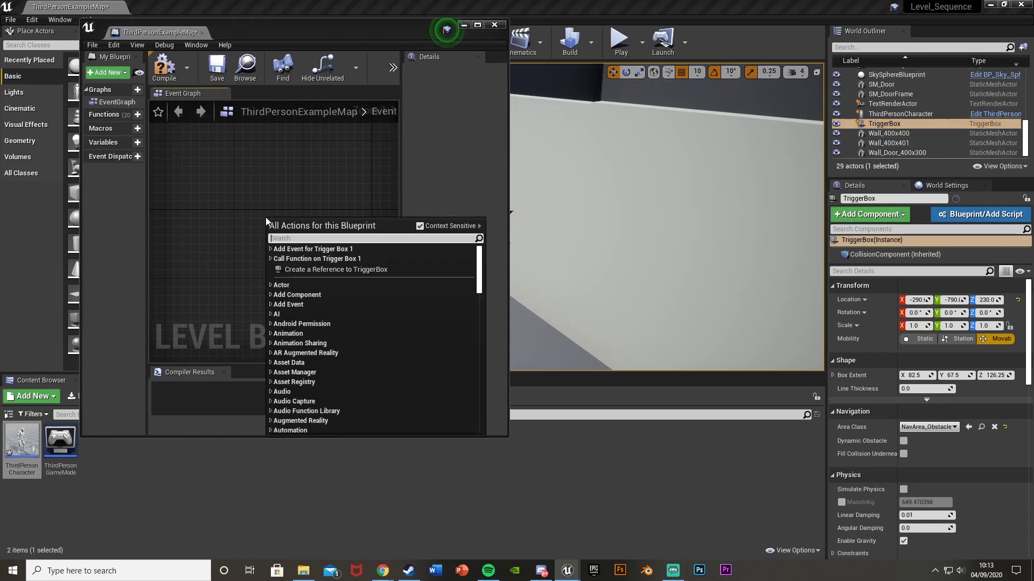
text(begin overl)
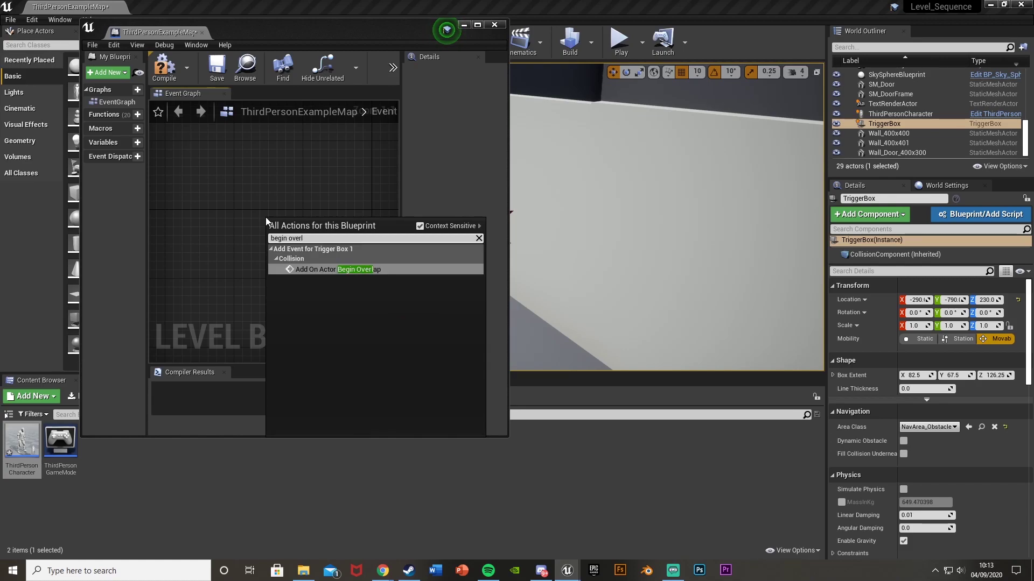
key(Return)
- Add the TriggerBox's OnActorEndOverlap event and place it below the begin-overlap node
right_click(273, 209)
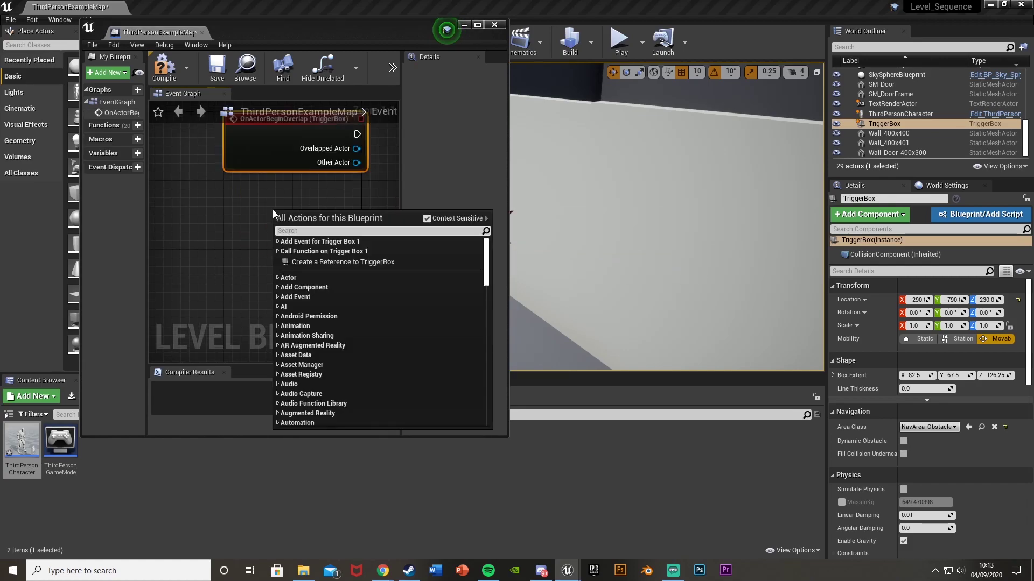
text(end overl)
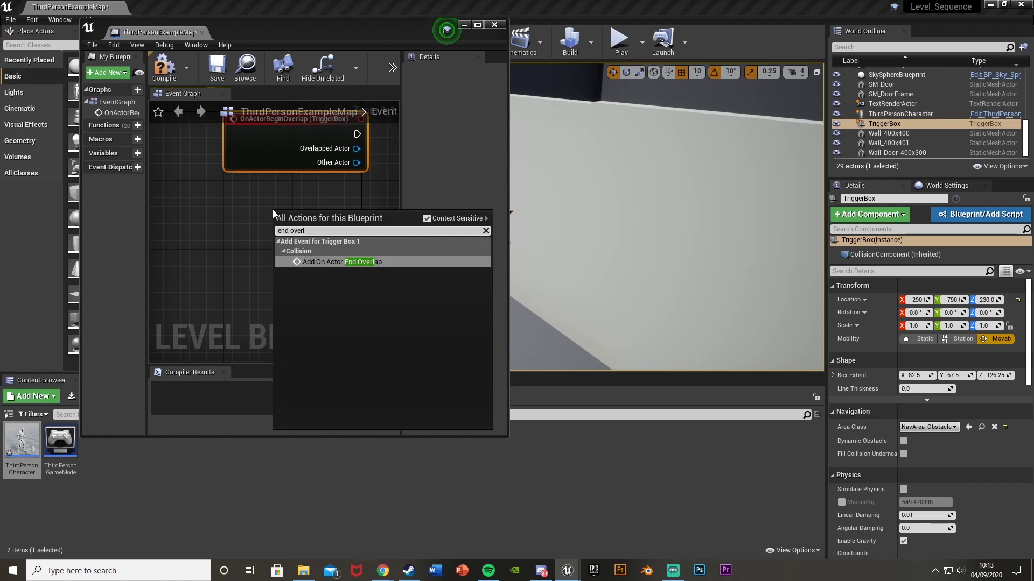
key(Return)
drag(278, 214, 226, 214)
- Drag a Door_Opening_LS reference into the graph and maximize the Level Blueprint editor
right_drag(689, 275, 633, 284)
click(584, 291)
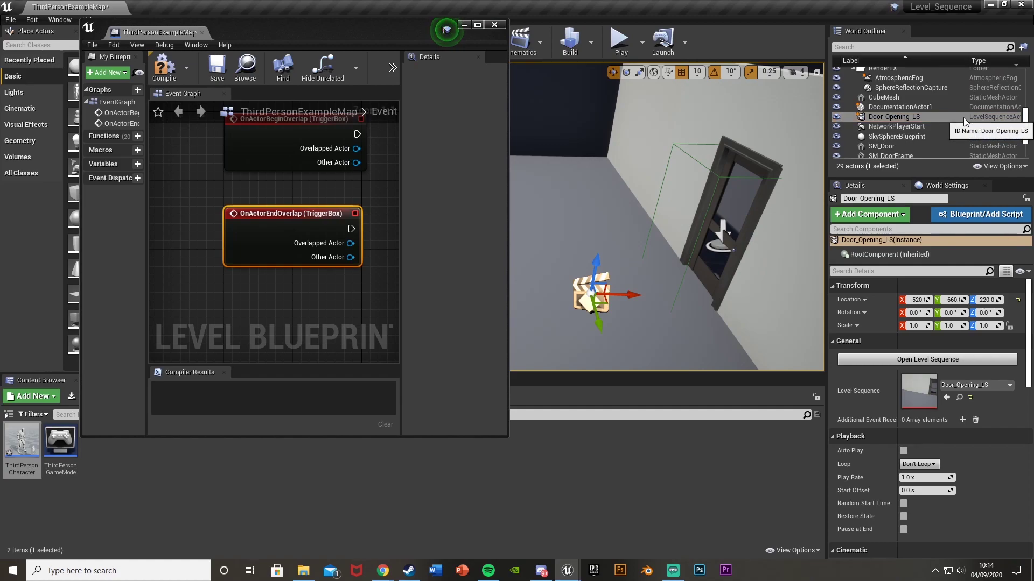
drag(963, 118, 271, 311)
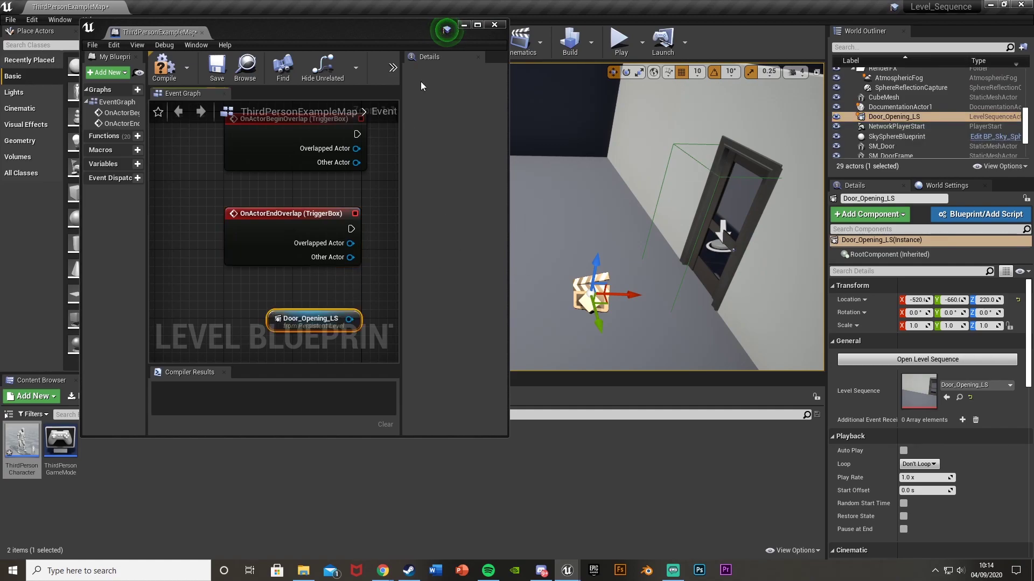
click(476, 25)
right_drag(328, 154, 359, 212)
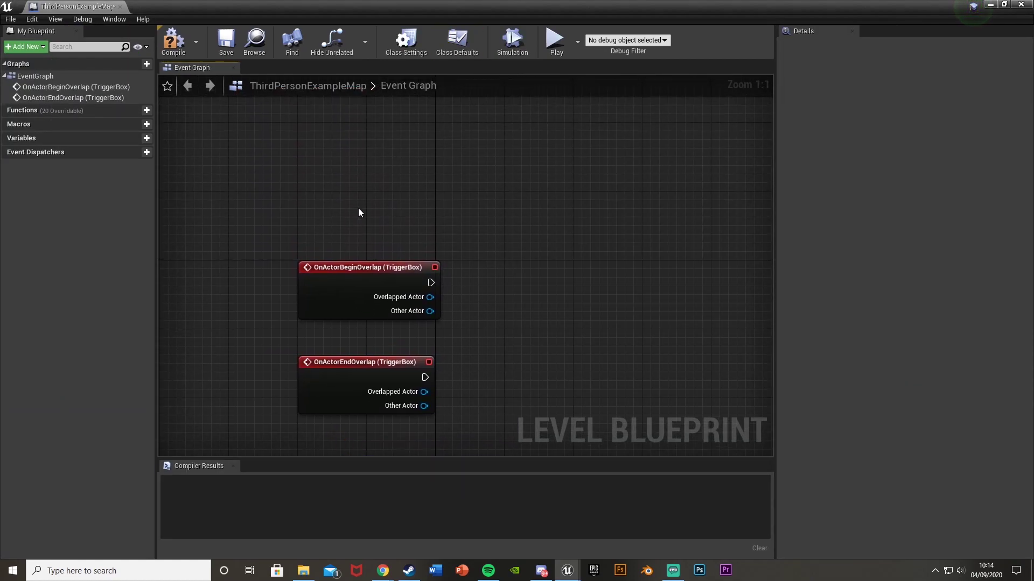
- Open Project Settings to the Input section from the level editor
click(995, 5)
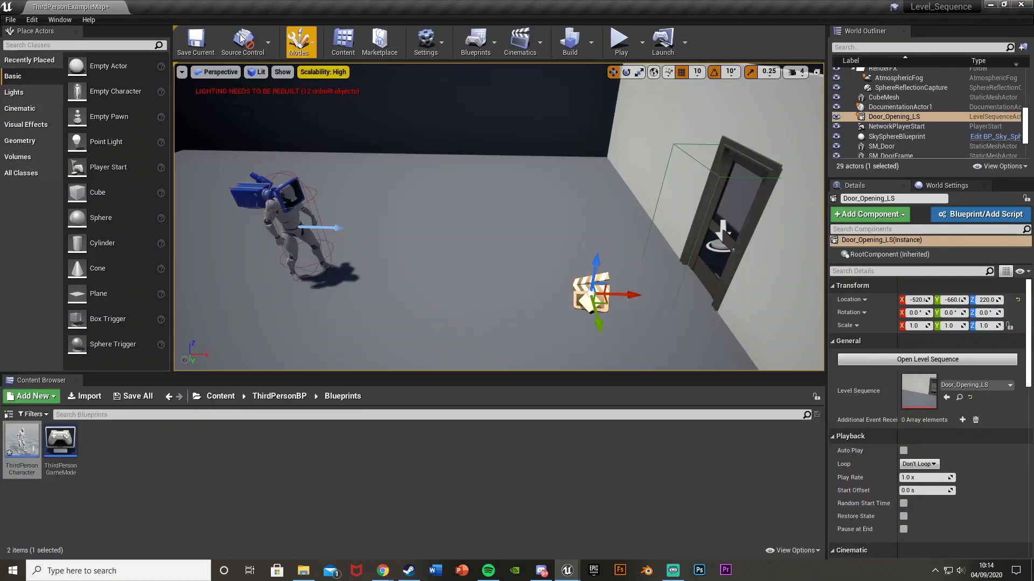
click(34, 20)
click(78, 175)
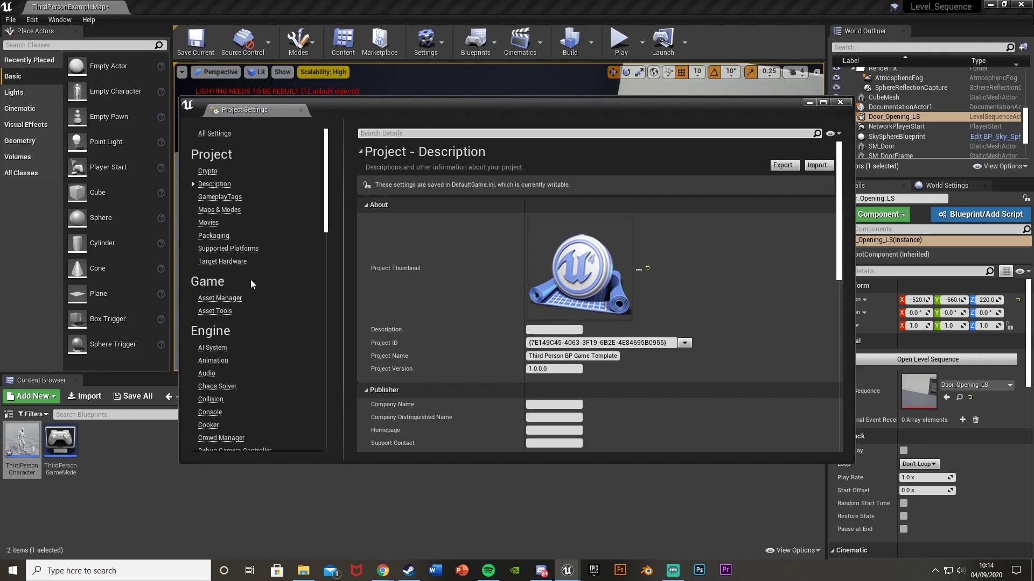
scroll(215, 377, down, 5)
click(205, 395)
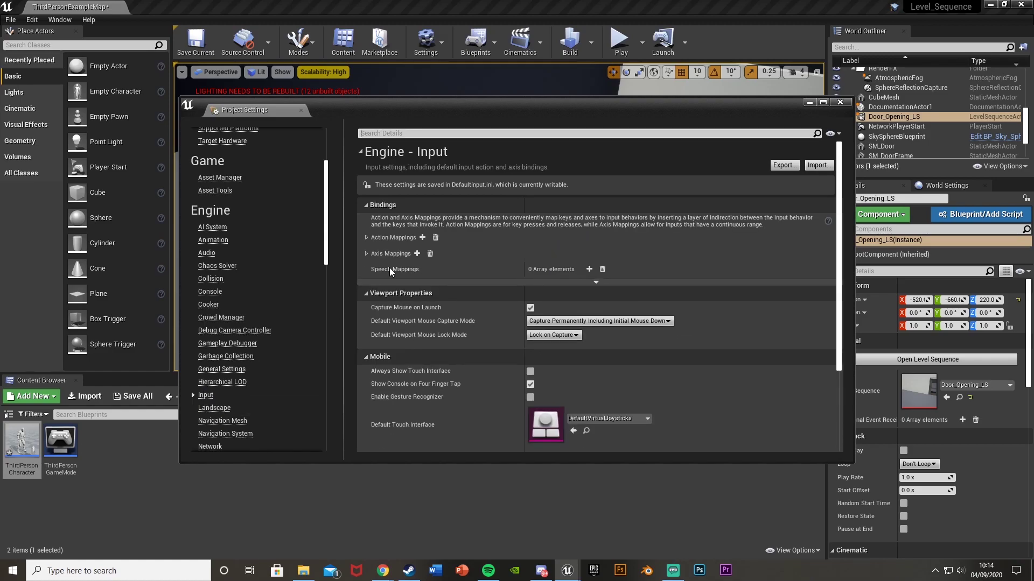
- Add a new action mapping named Interact and bind it to the E key
click(367, 238)
click(422, 238)
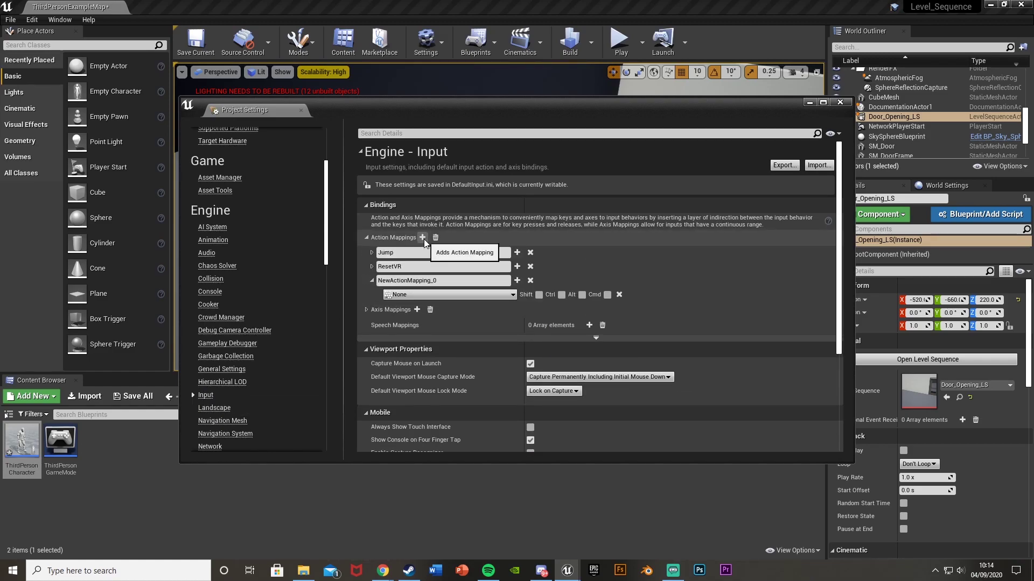
click(434, 280)
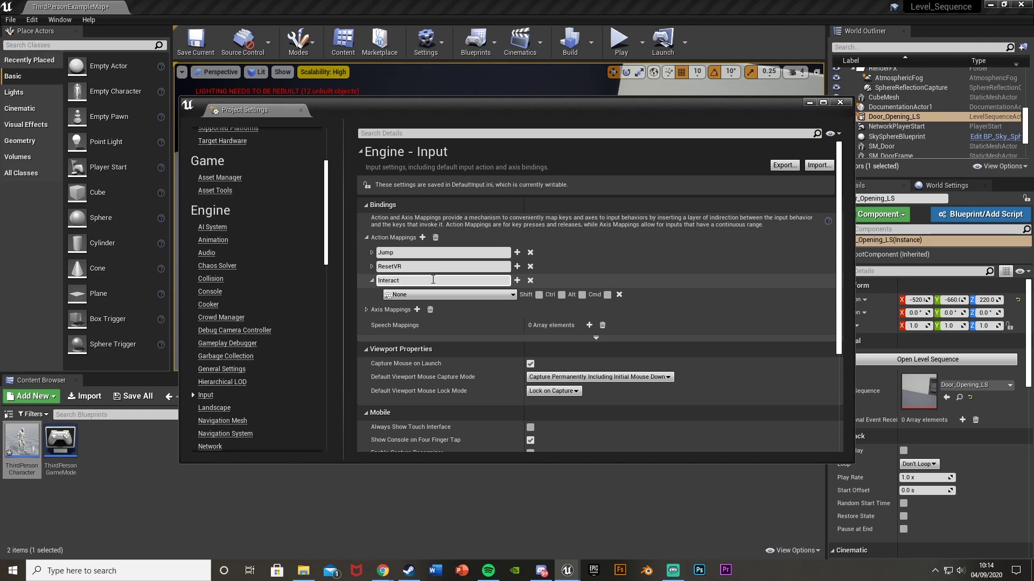
text(Interact)
key(Return)
click(438, 295)
text(e)
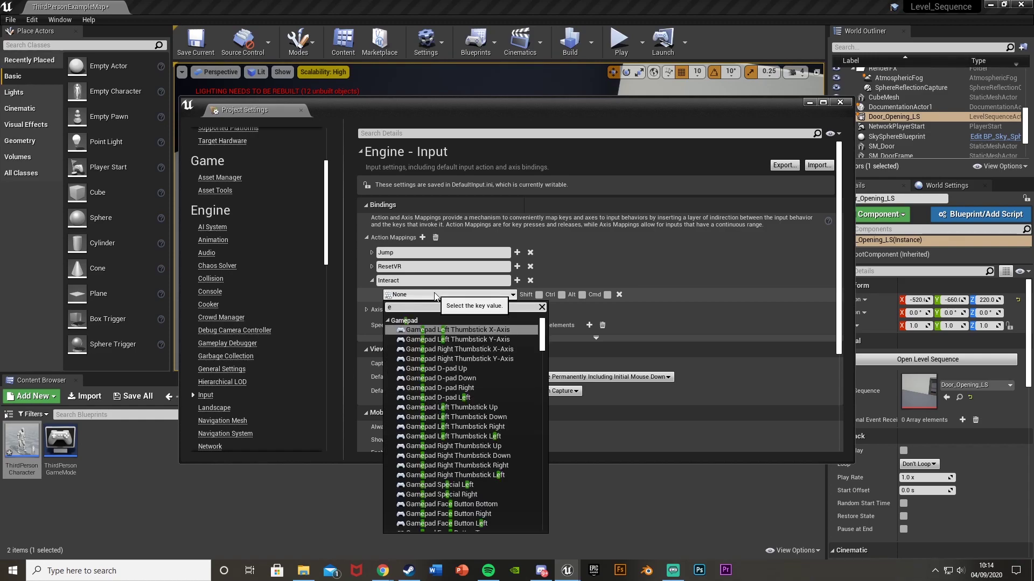
text( key)
click(421, 408)
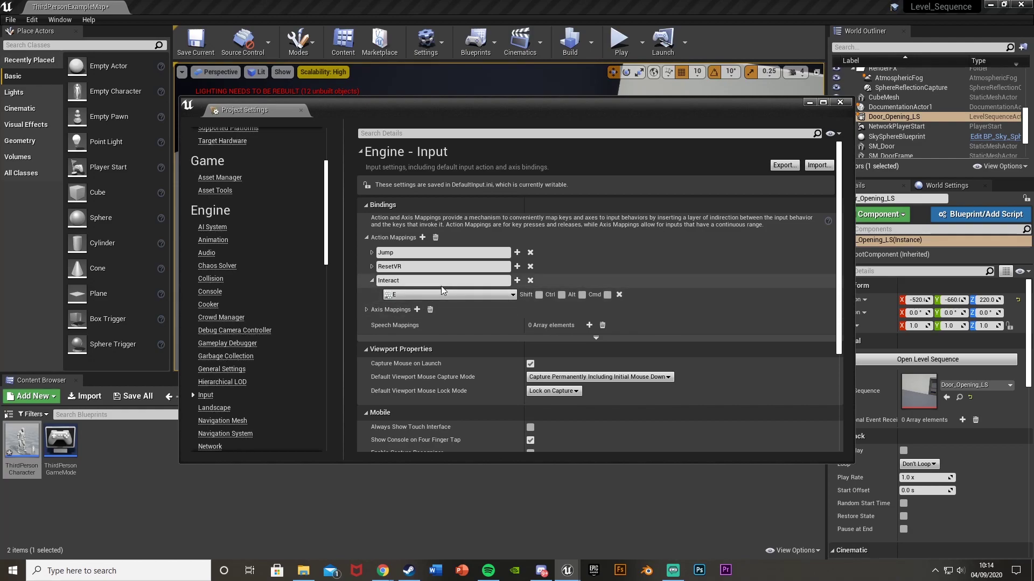
- Close Project Settings and add an InputAction Interact event above the overlap events in the Level Blueprint
click(838, 103)
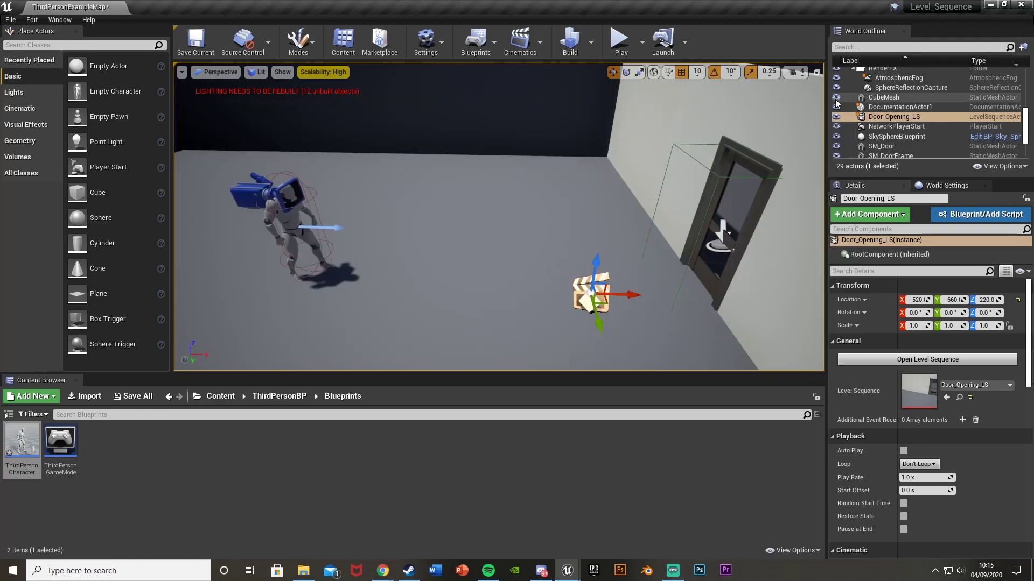
mouse_move(567, 570)
click(638, 515)
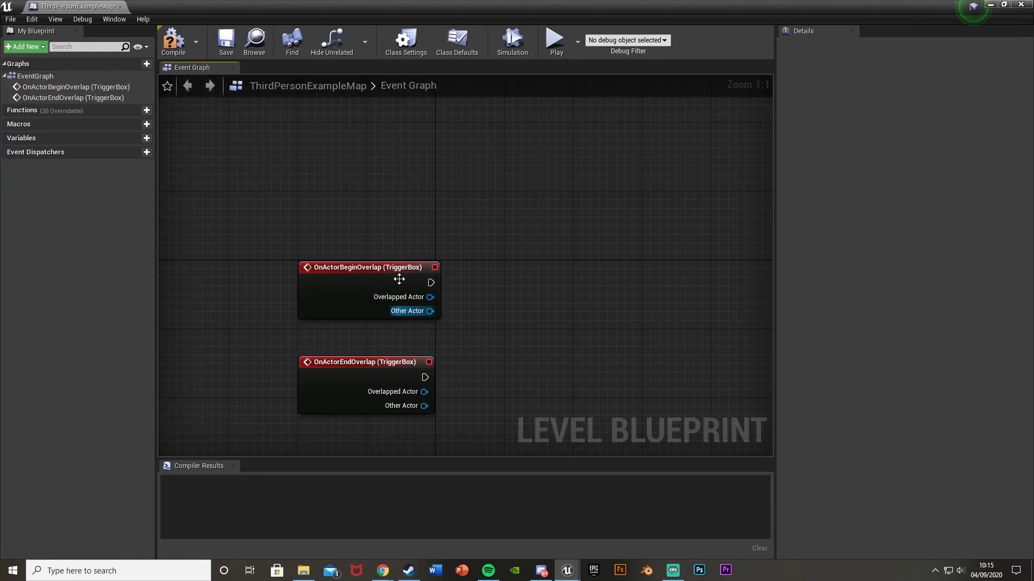
right_click(318, 196)
text(interac)
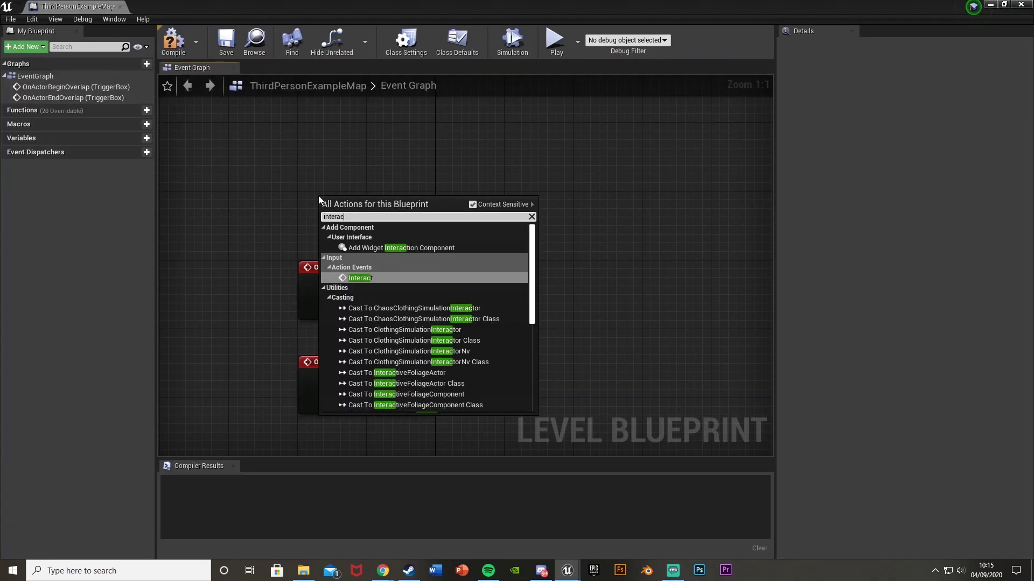
key(Return)
drag(334, 212, 318, 143)
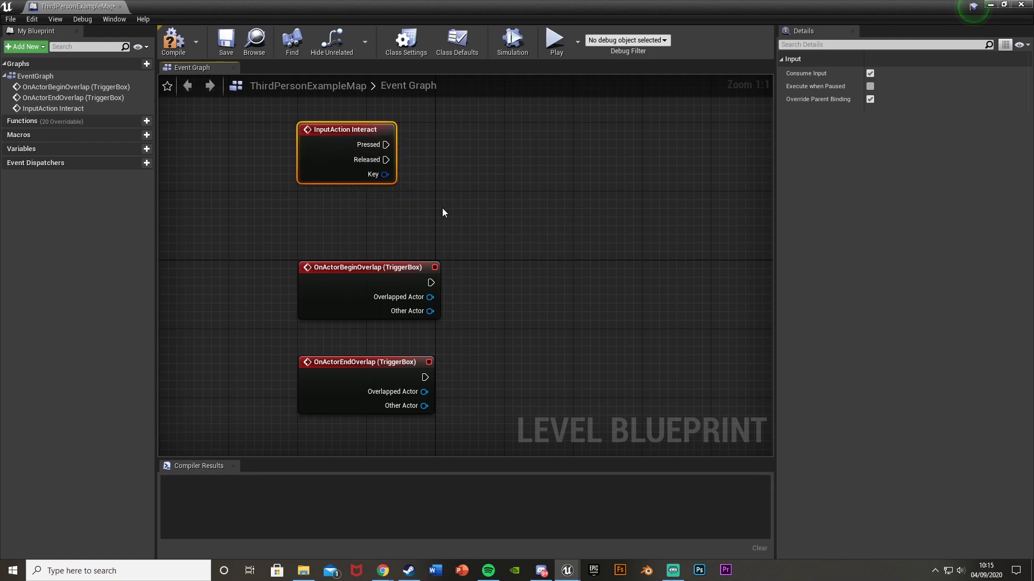
right_drag(442, 208, 396, 228)
- Add a Gate fed by Interact's Pressed, with begin-overlap on Open and end-overlap on Close
drag(340, 162, 540, 167)
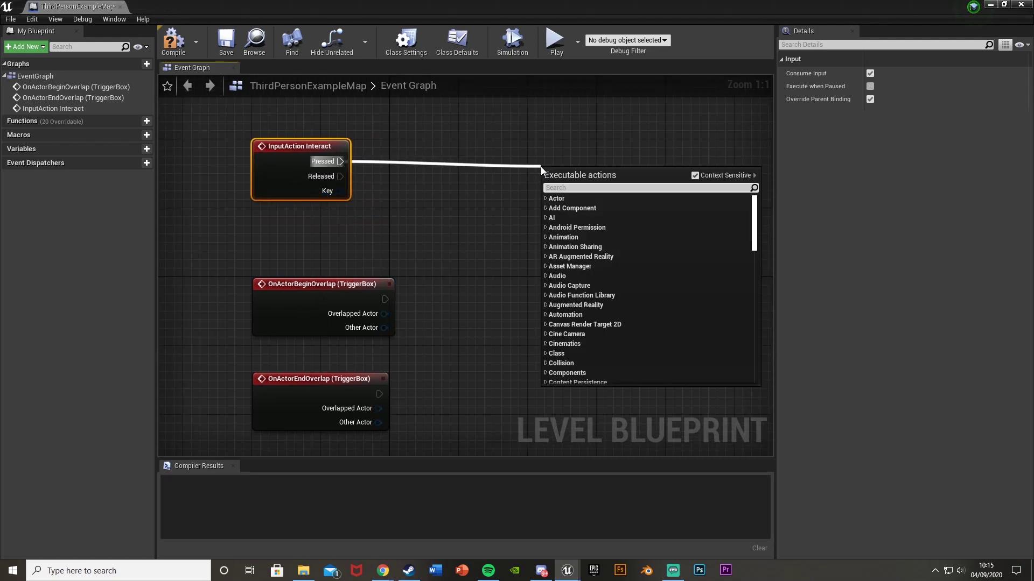
text(gate)
key(Return)
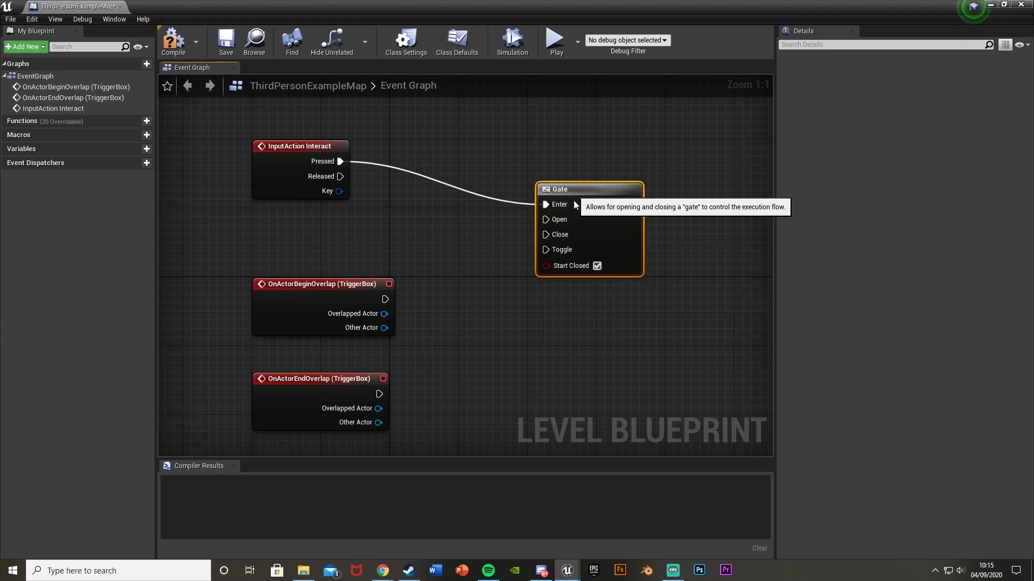
drag(573, 205, 573, 248)
drag(385, 300, 563, 276)
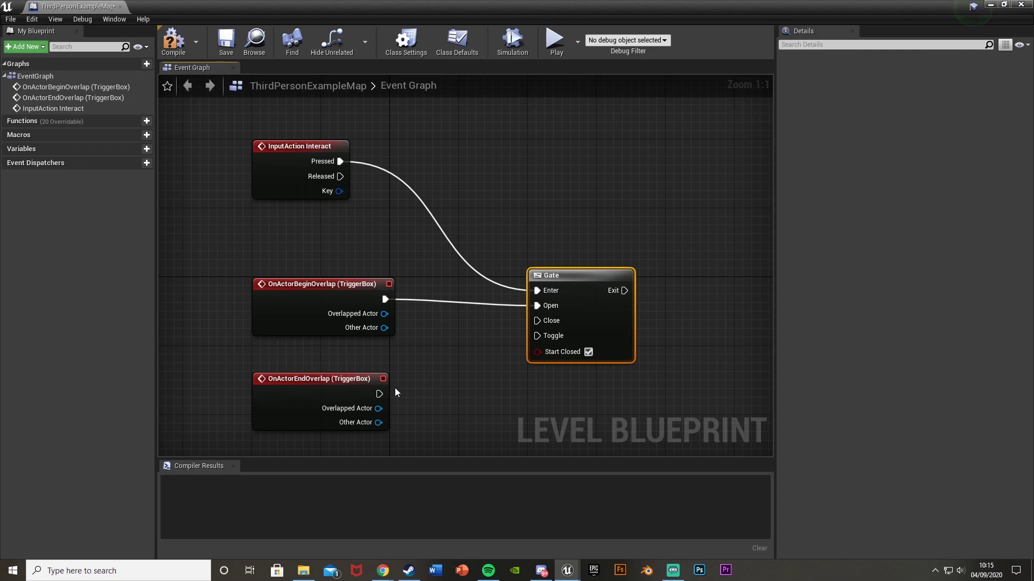
drag(380, 394, 535, 318)
drag(563, 274, 563, 265)
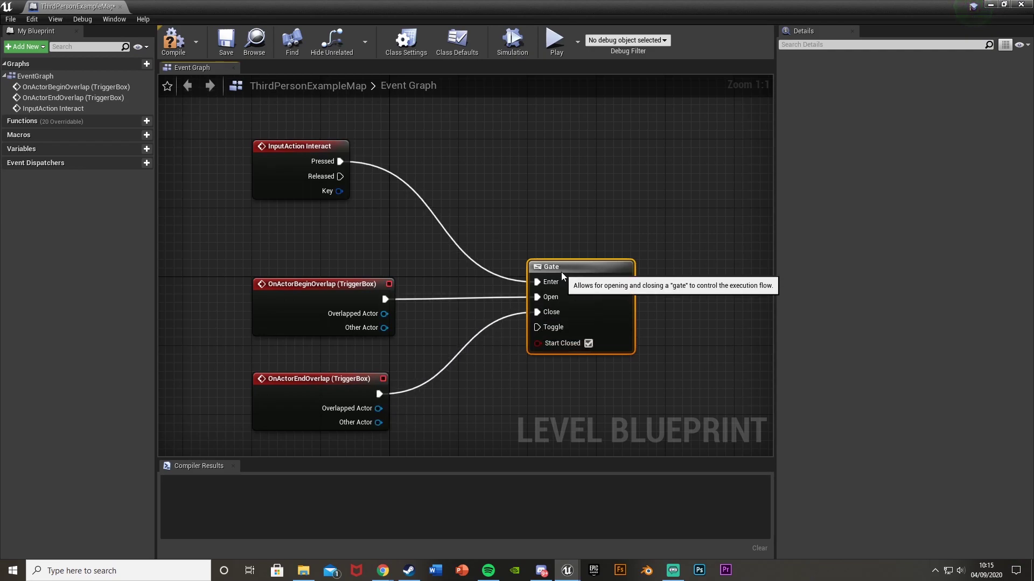
- Tidy the event nodes and place the Door_Opening_LS reference below the Gate
drag(296, 167, 295, 235)
right_drag(323, 230, 320, 163)
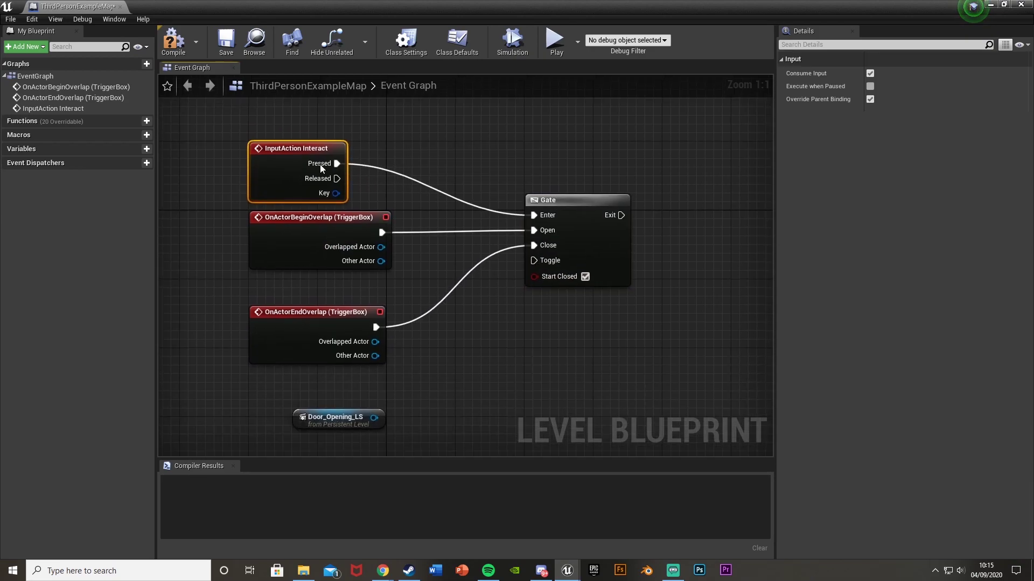
right_drag(667, 243, 555, 239)
drag(550, 134, 742, 348)
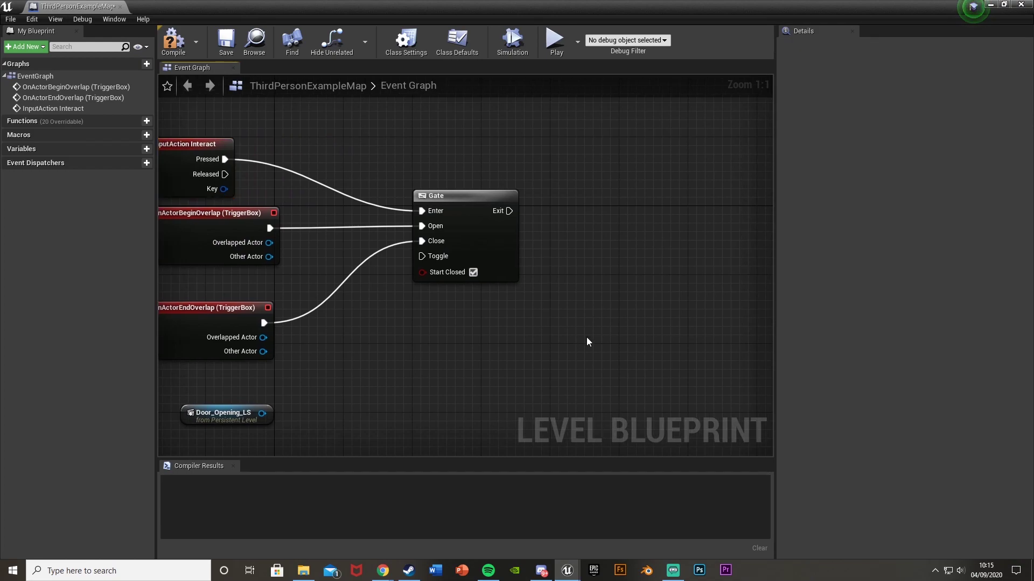
right_drag(565, 333, 690, 317)
drag(325, 312, 324, 295)
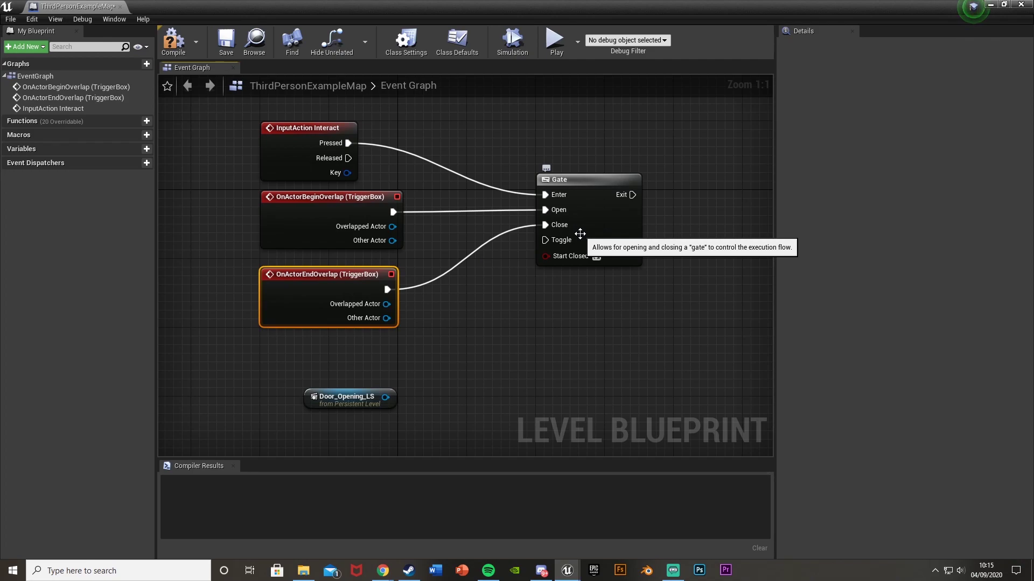
right_drag(647, 230, 466, 253)
drag(170, 417, 419, 322)
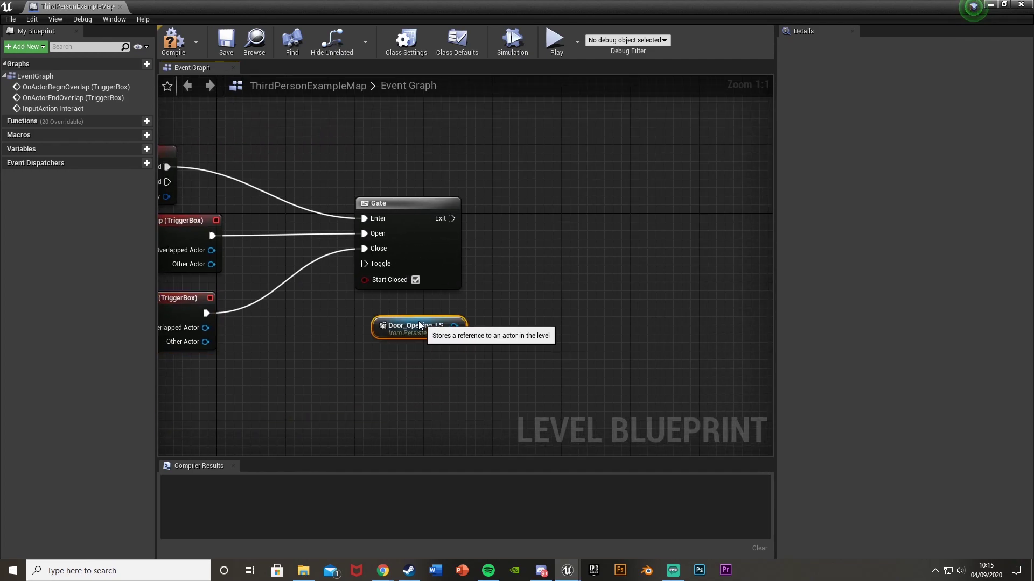
- Add a Get SequencePlayer node from the Door_Opening_LS reference
right_drag(419, 325, 352, 348)
drag(379, 331, 447, 333)
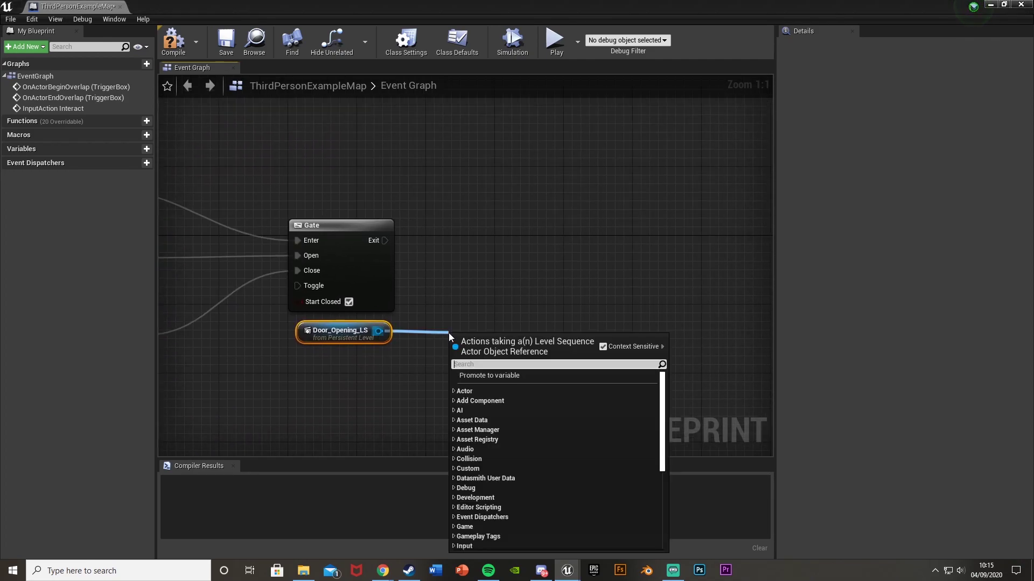
text(sequence)
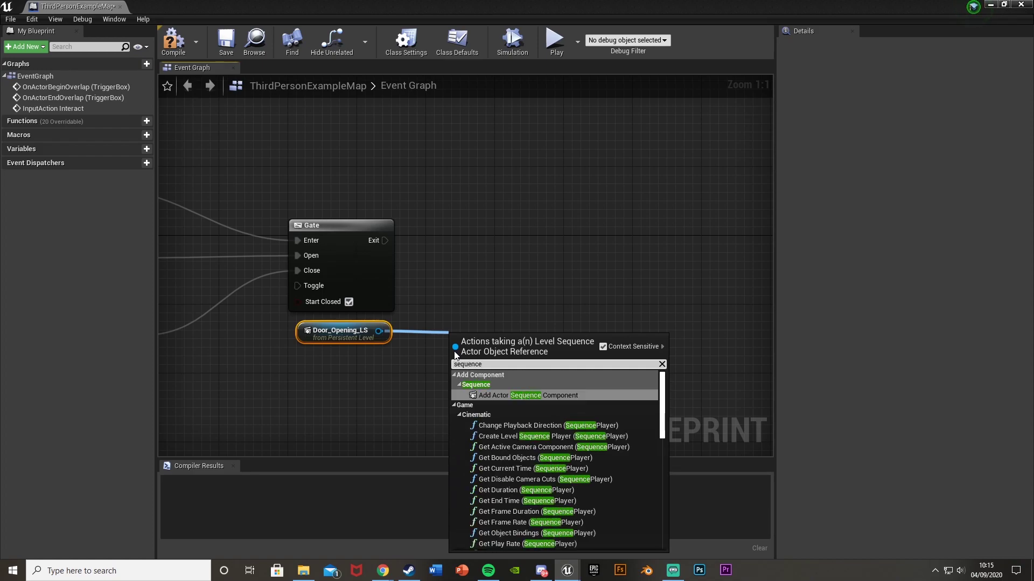
text( player)
scroll(457, 531, down, 10)
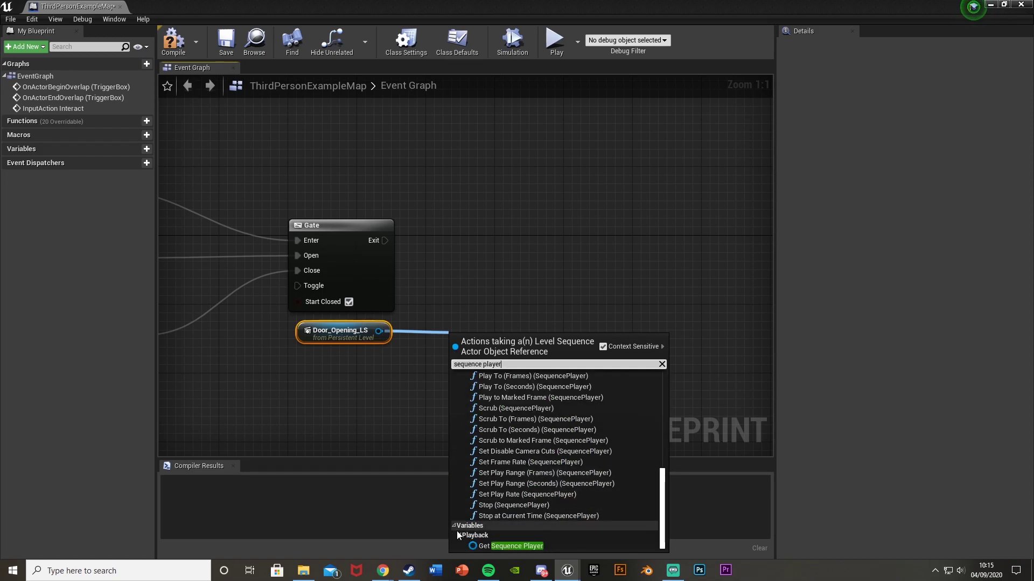
click(500, 546)
- Add a Play node targeting the Sequence Player
drag(501, 344, 557, 318)
text(play)
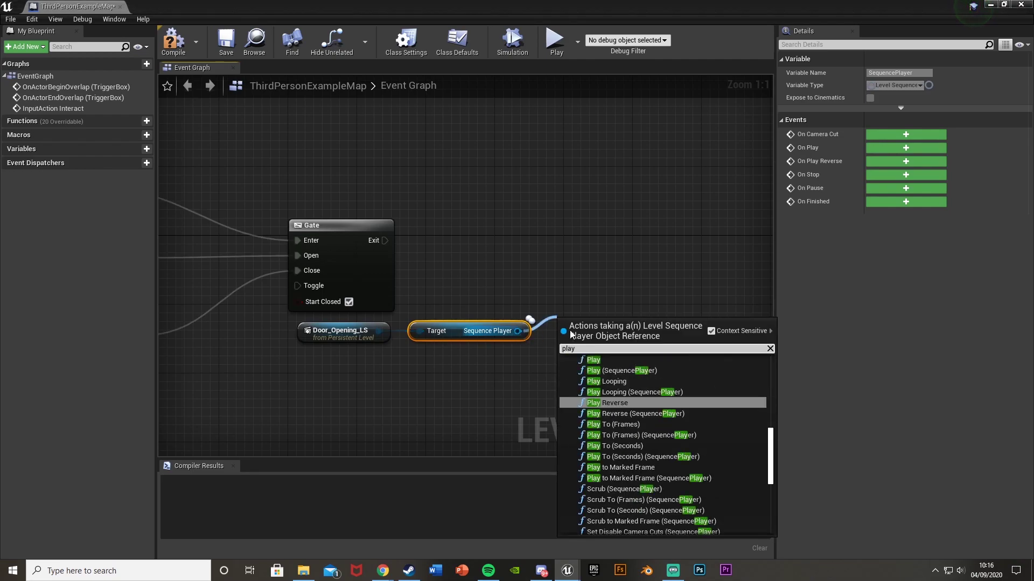
click(618, 361)
drag(618, 321, 618, 303)
- Move the three sequence nodes lower and drag a wire from the Gate's Exit pin
drag(323, 416, 694, 324)
drag(452, 335, 452, 386)
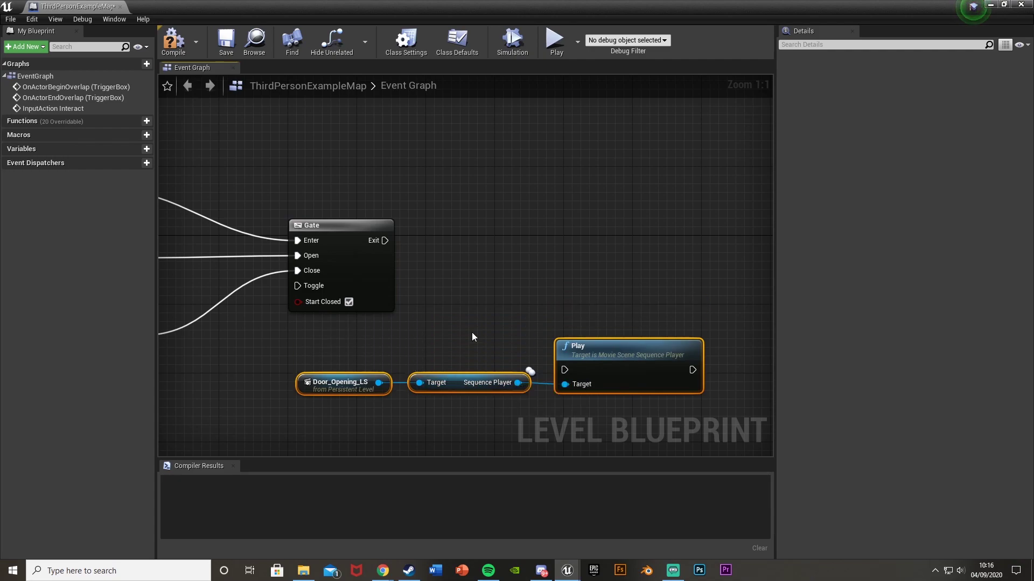
click(473, 336)
right_drag(404, 237, 459, 256)
drag(430, 266, 542, 256)
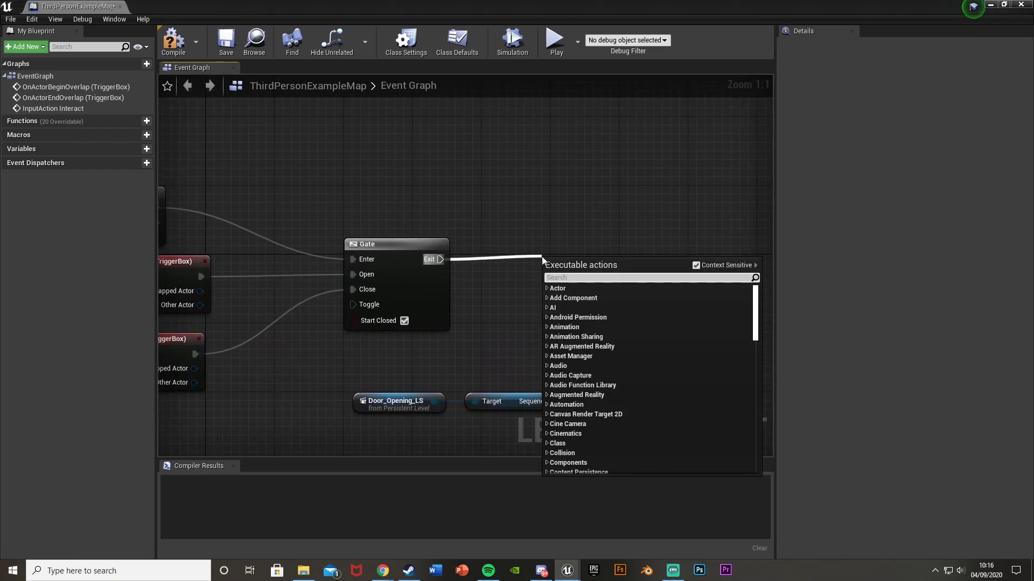
- Add a Flip Flop after the Gate's Exit and wire its A output to Play
text(flip flop)
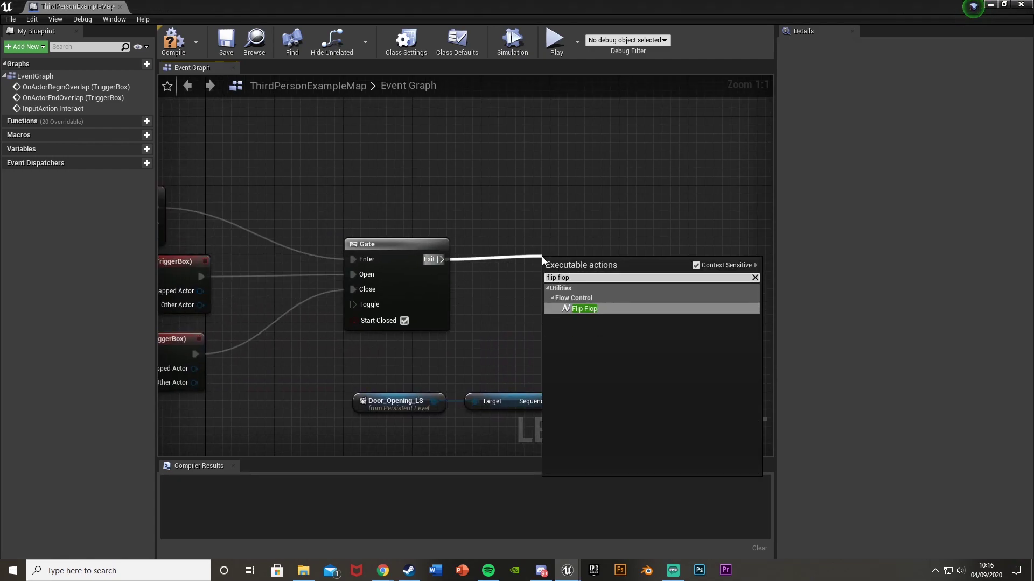
key(Return)
drag(556, 259, 496, 243)
right_drag(506, 336, 447, 279)
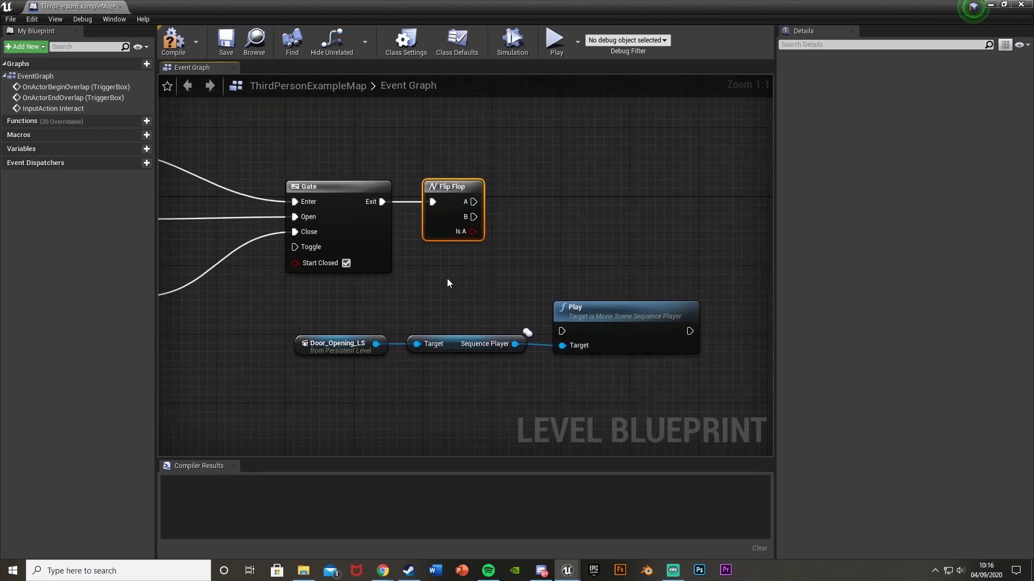
drag(471, 201, 554, 331)
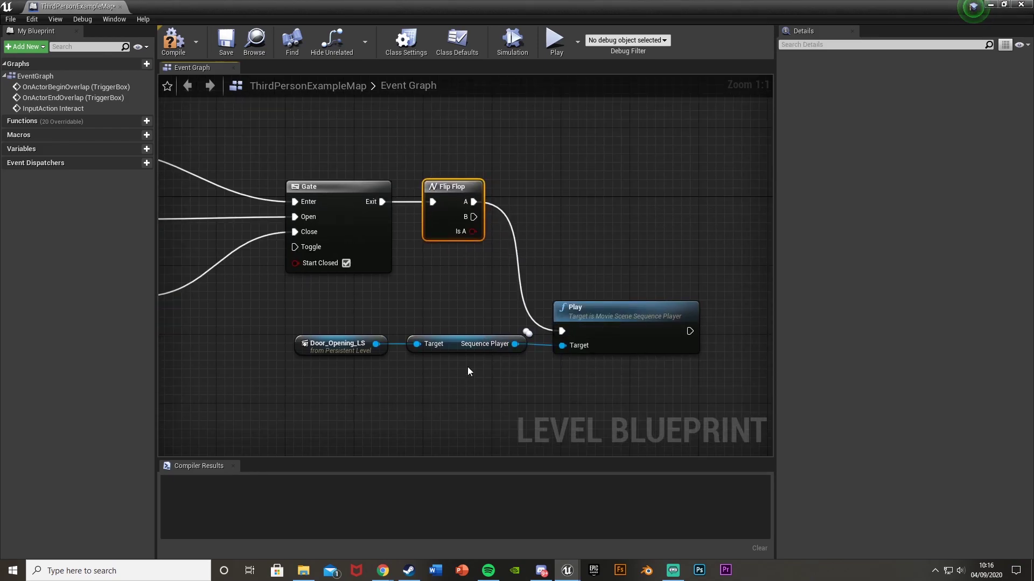
drag(619, 309, 608, 180)
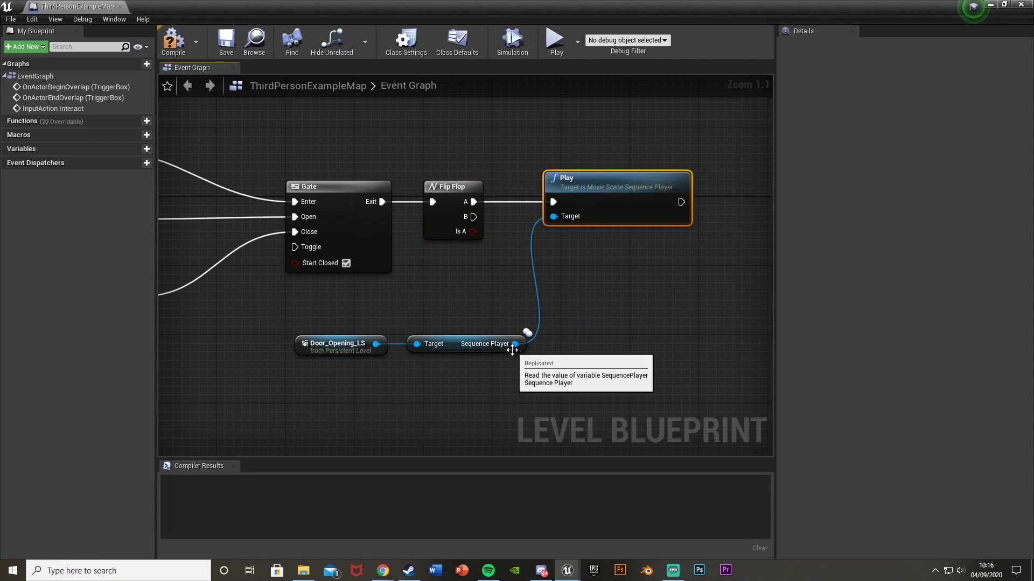
- Add a Play Reverse node for the Sequence Player and wire Flip Flop B to it
drag(512, 350, 580, 344)
text(re)
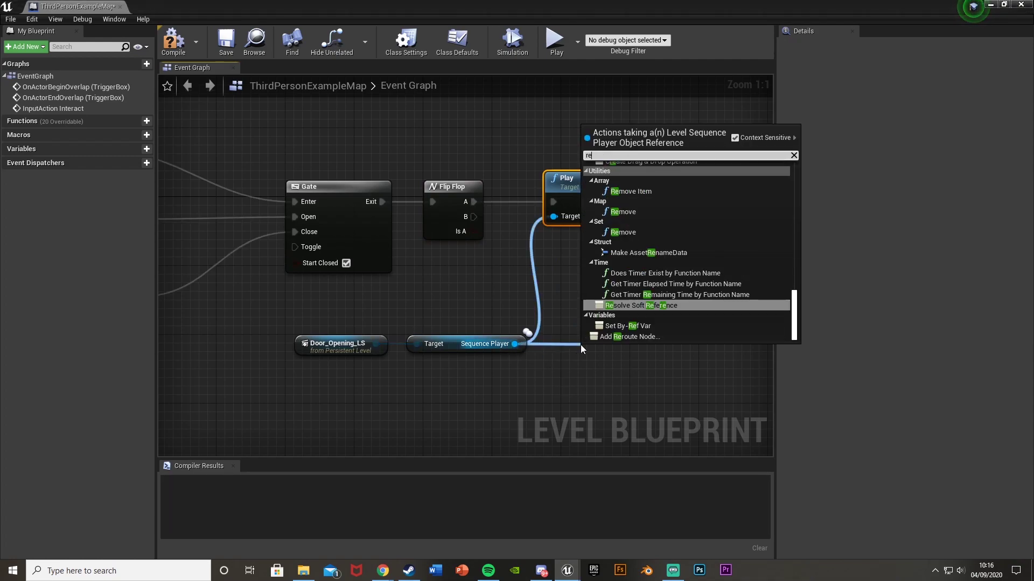
text(ver)
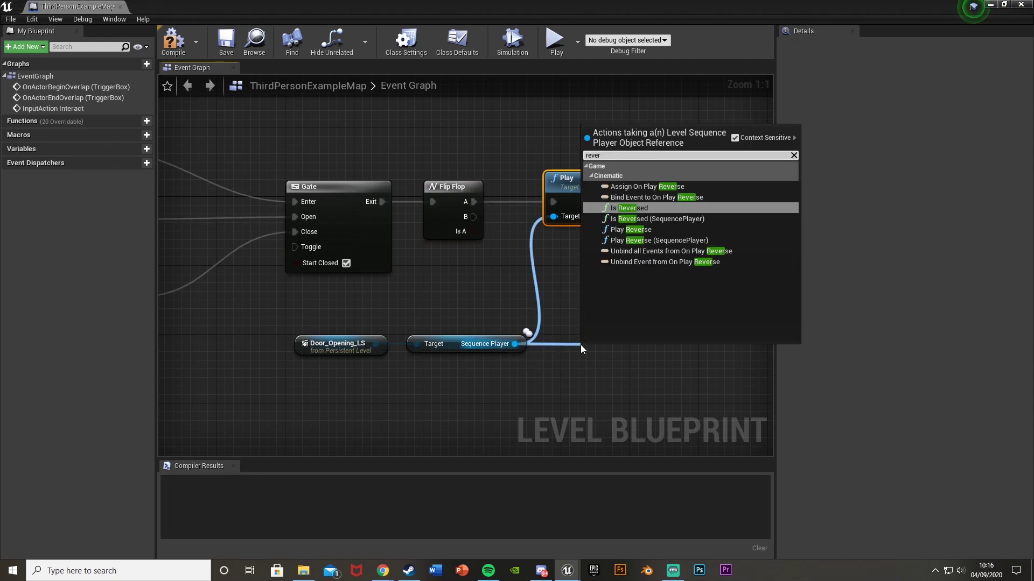
click(640, 231)
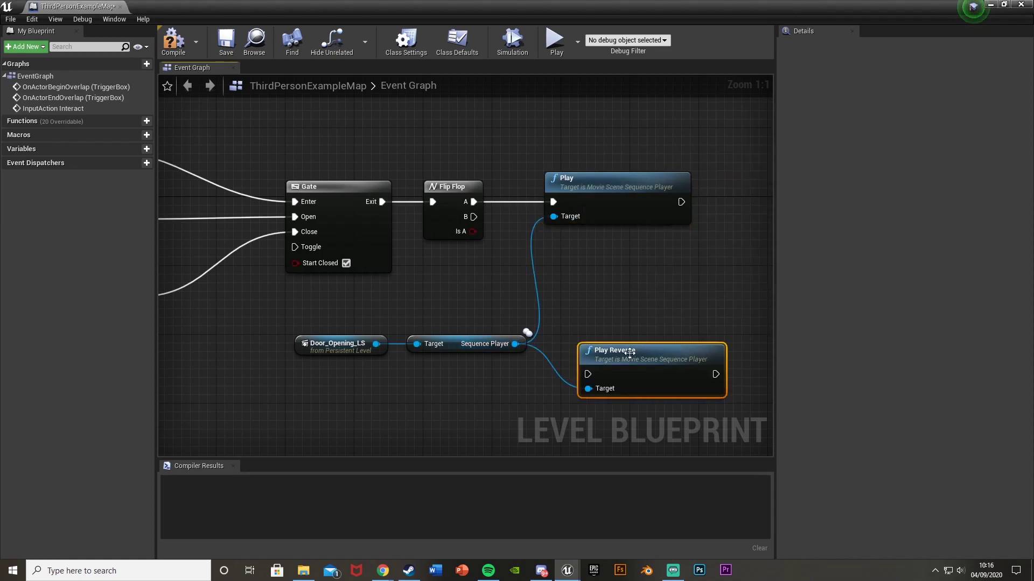
drag(588, 378, 577, 268)
- Tidy the graph, compile the Level Blueprint, and minimize the Blueprint editor
drag(349, 399, 435, 297)
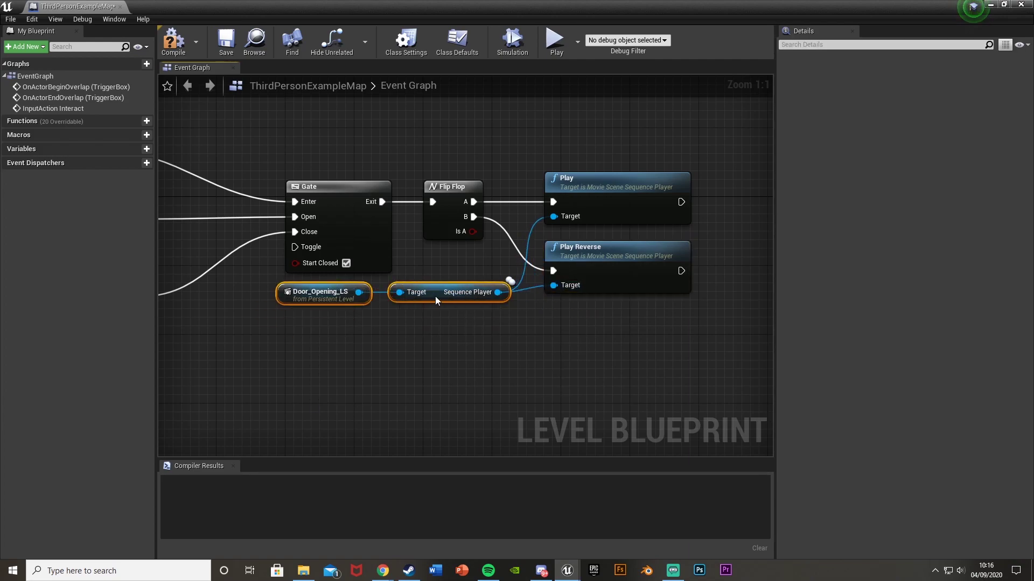
click(447, 369)
right_drag(419, 337, 526, 343)
scroll(539, 347, down, 2)
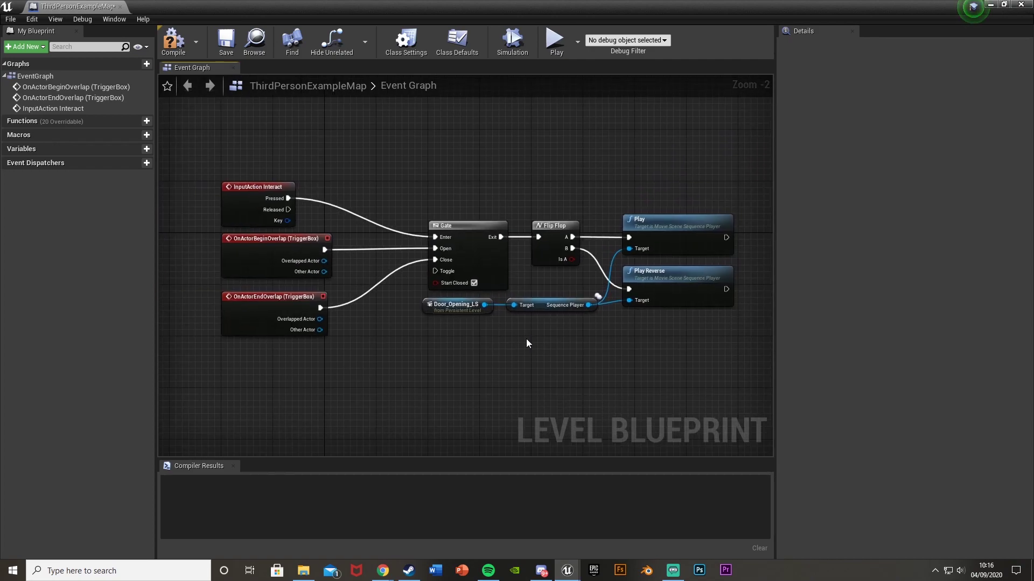
click(176, 43)
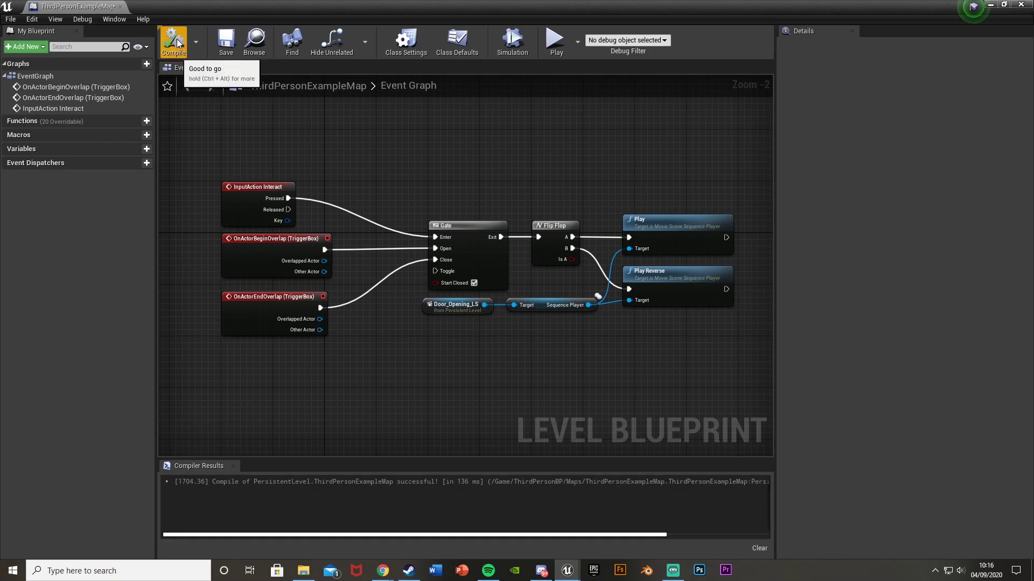
click(978, 4)
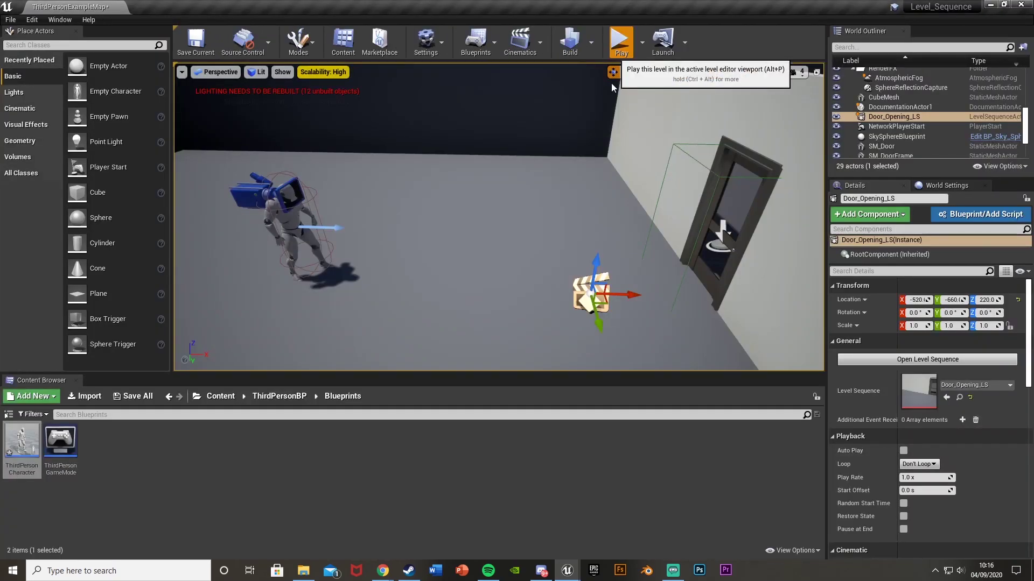
- Play the level, walk to the door, press E to open it, then back away so it closes
click(615, 49)
click(609, 108)
key(w)
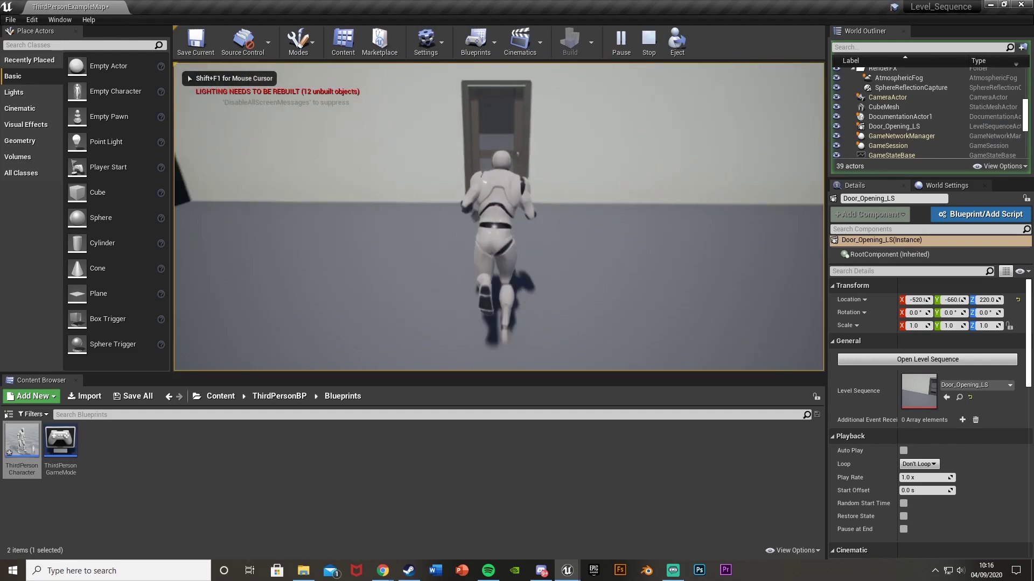
key(e)
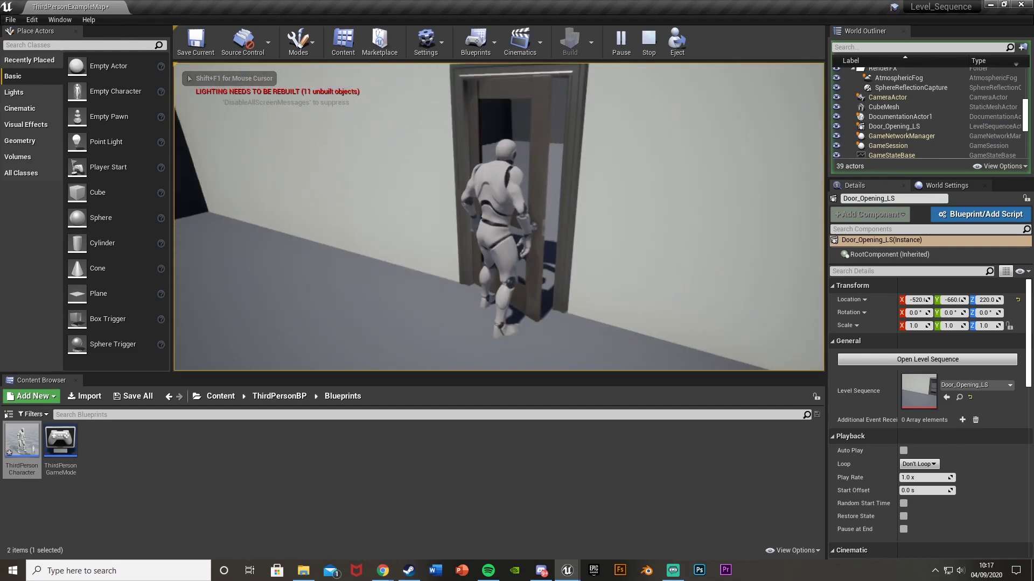
key(s)
key(w)
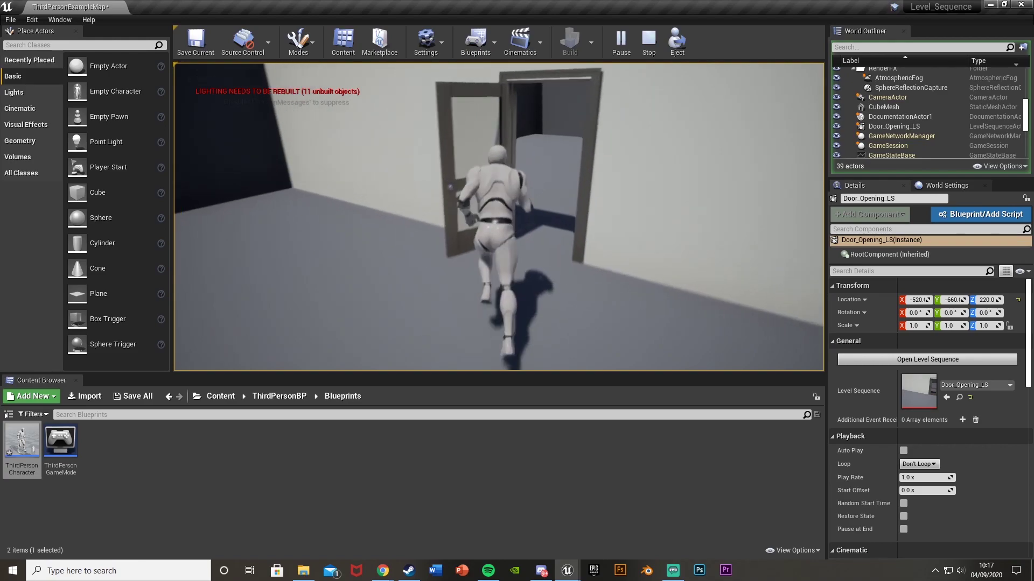
key(w)
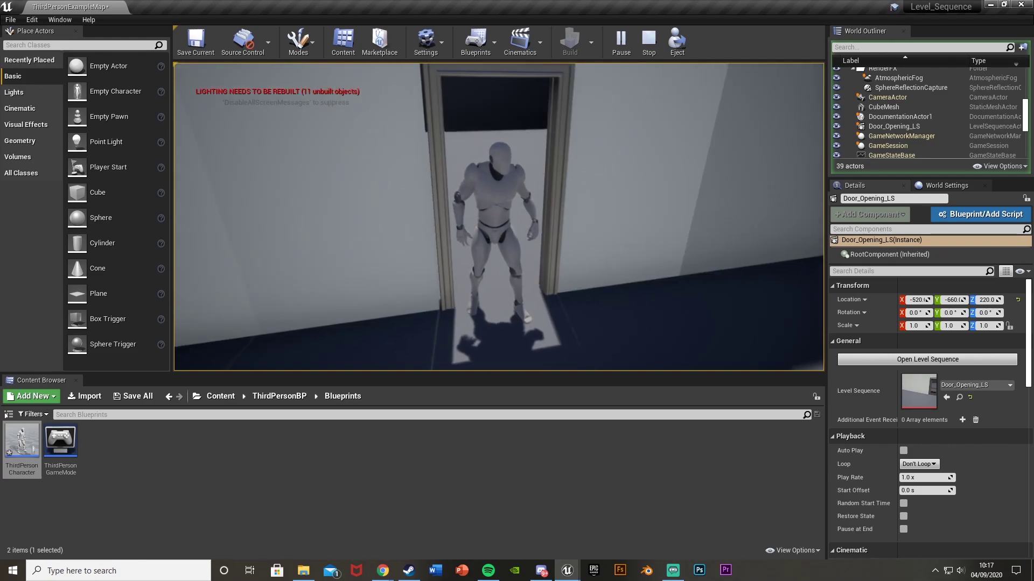
key(s)
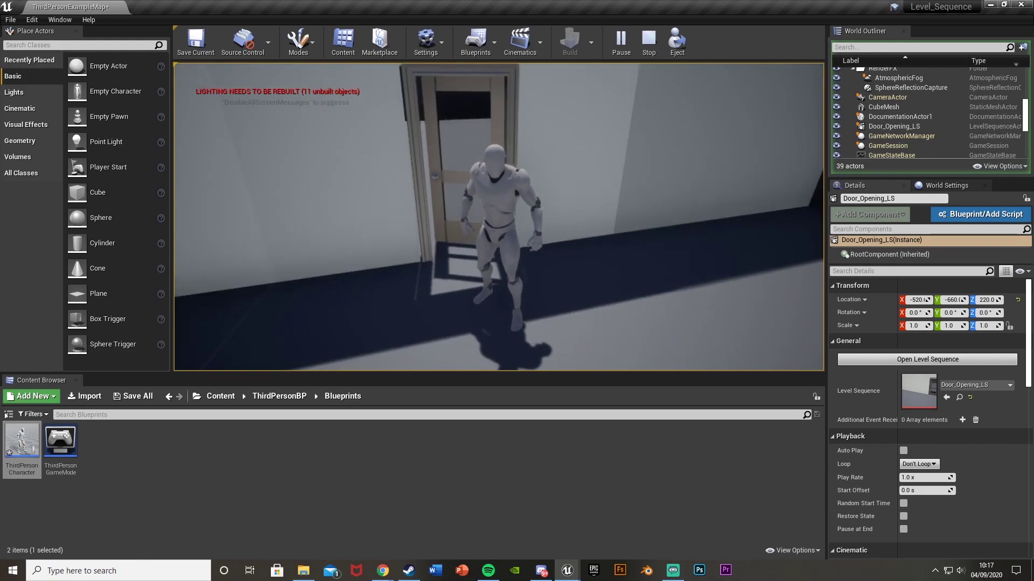
key(s)
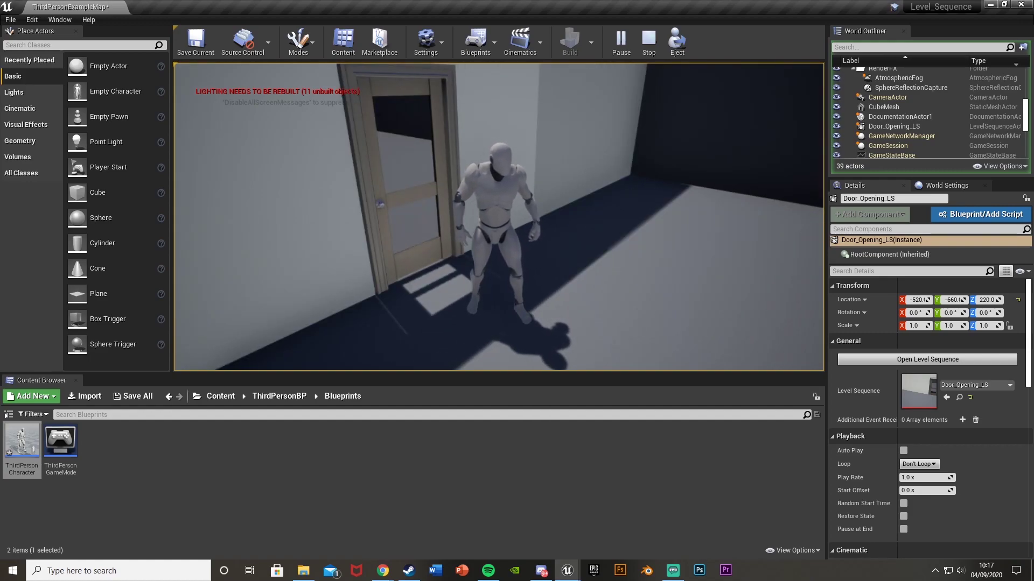
key(s)
- Walk back through the opening doorway, then away and toward the door again
key(d)
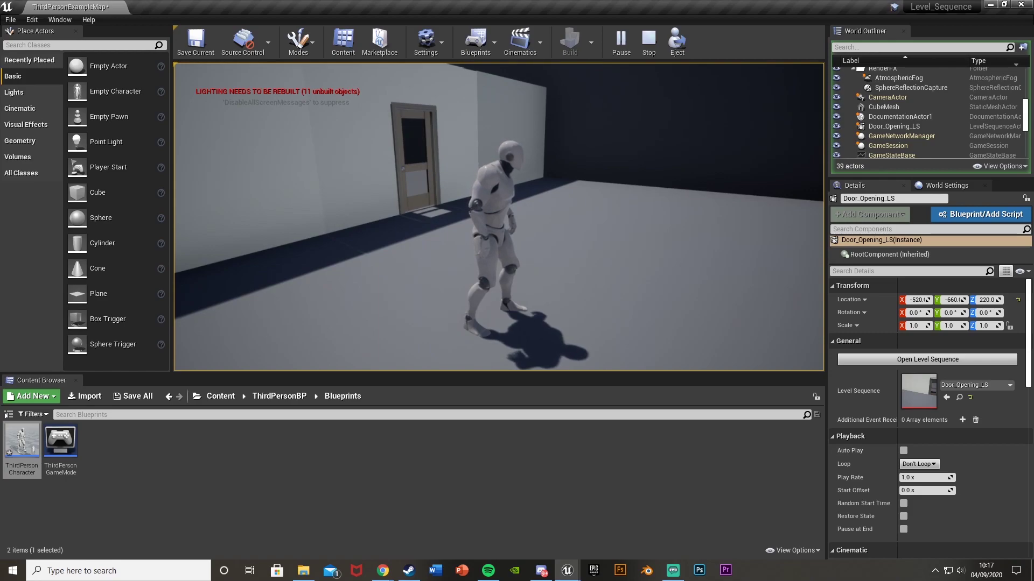
key(w)
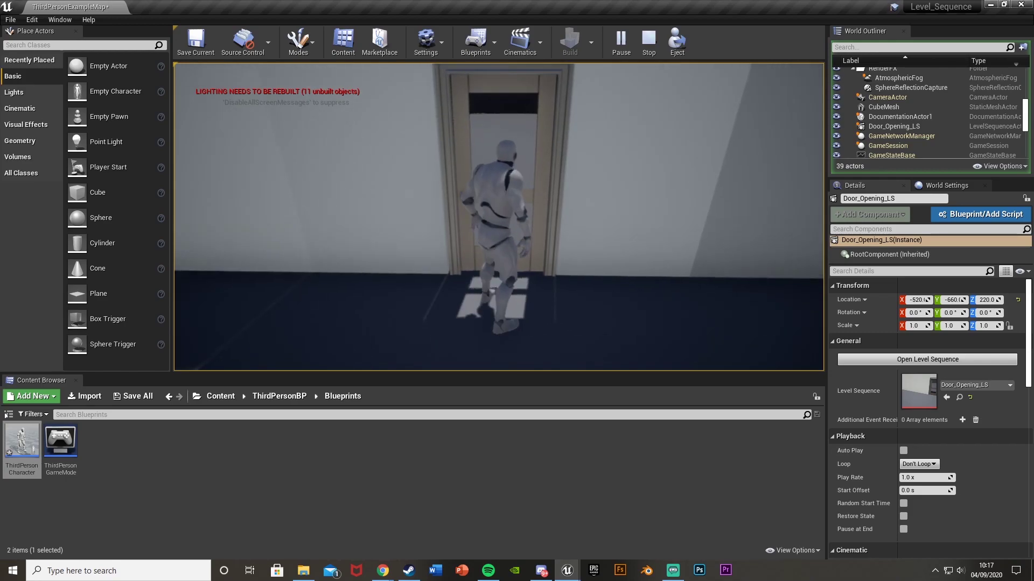
key(w)
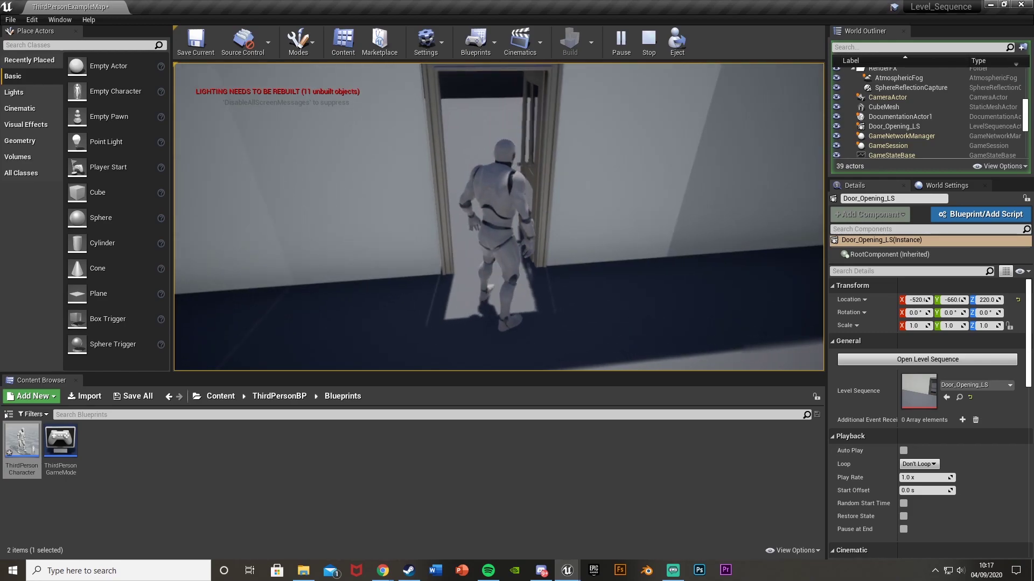
key(d)
key(w)
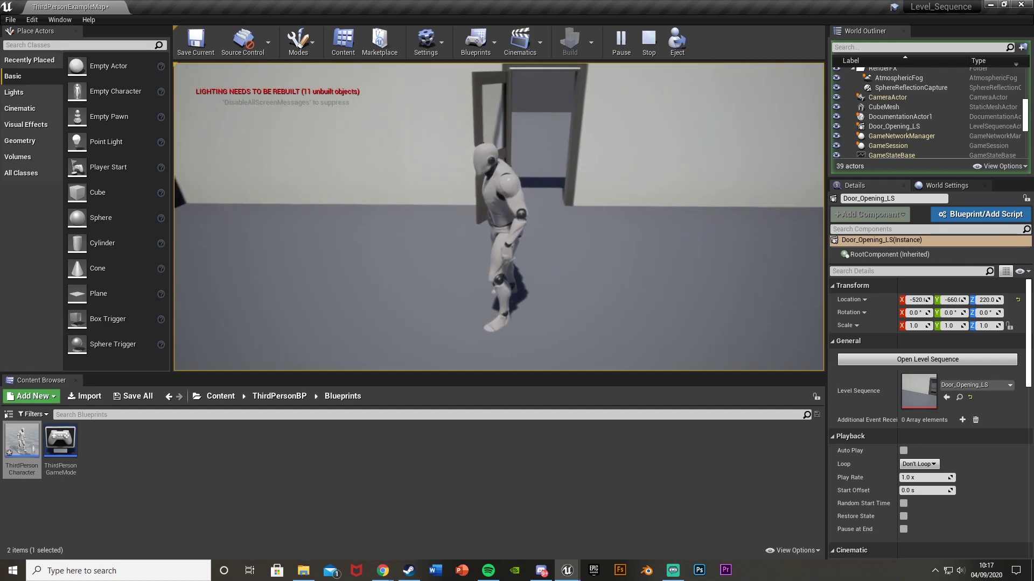
key(w)
key(s)
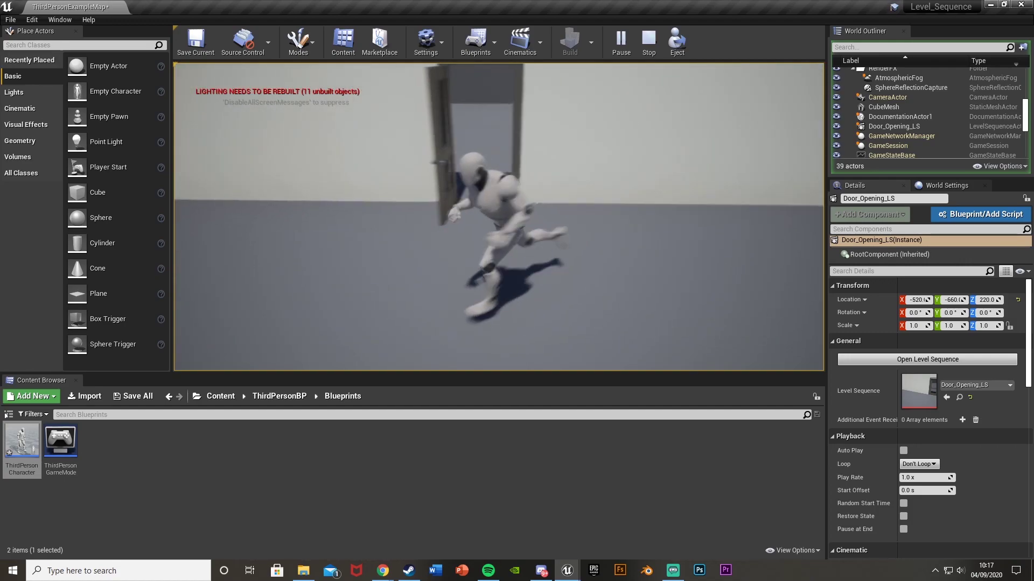
key(s)
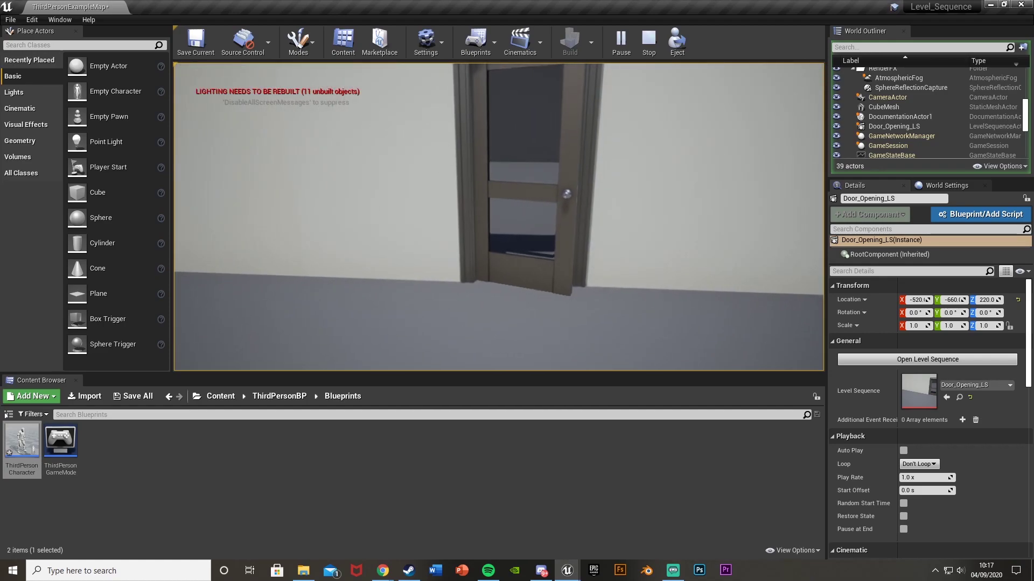
key(w)
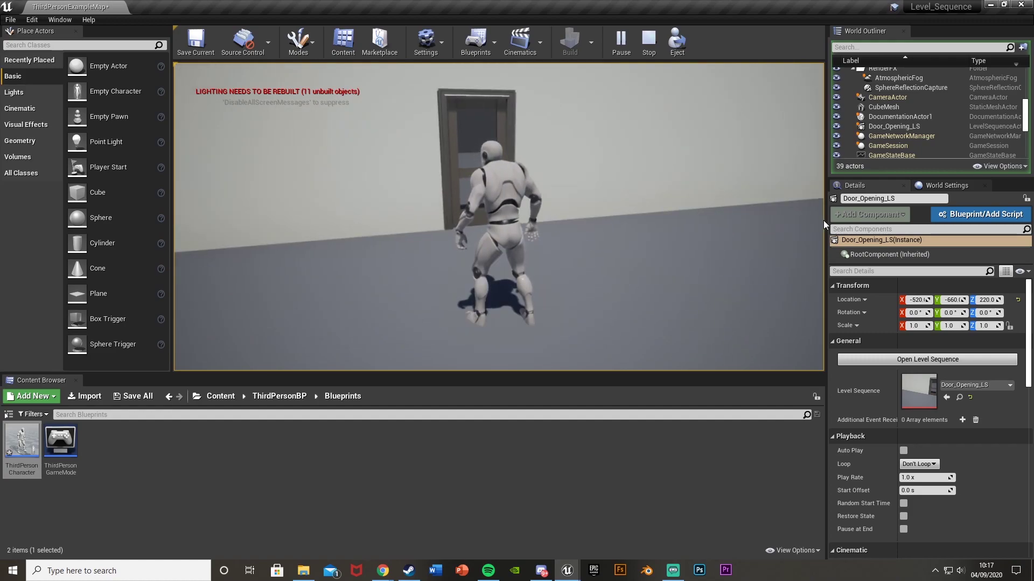
- Stop with Esc, restart play with Alt+P, and walk through the opening door again
key(Escape)
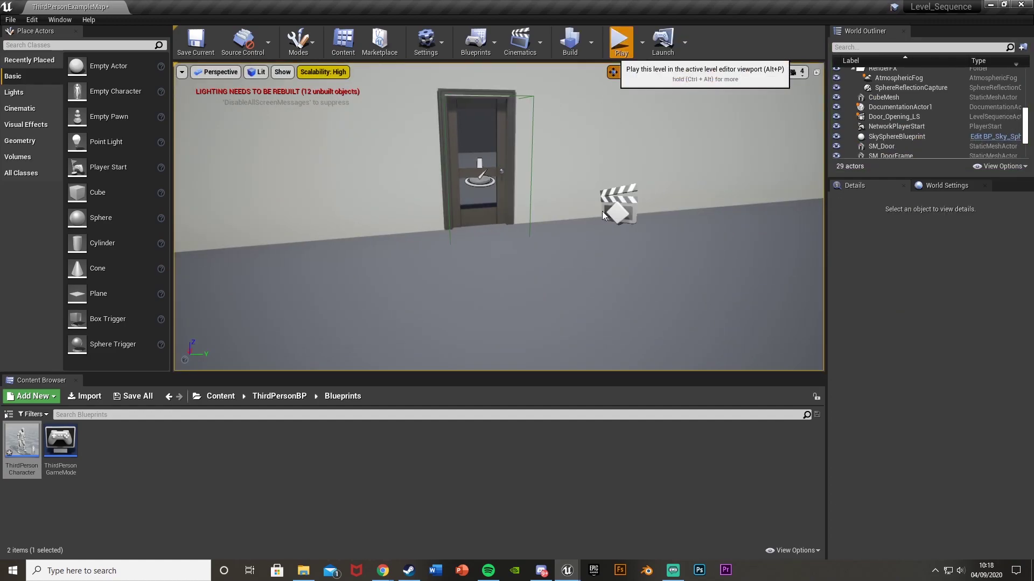
key(alt+p)
key(w)
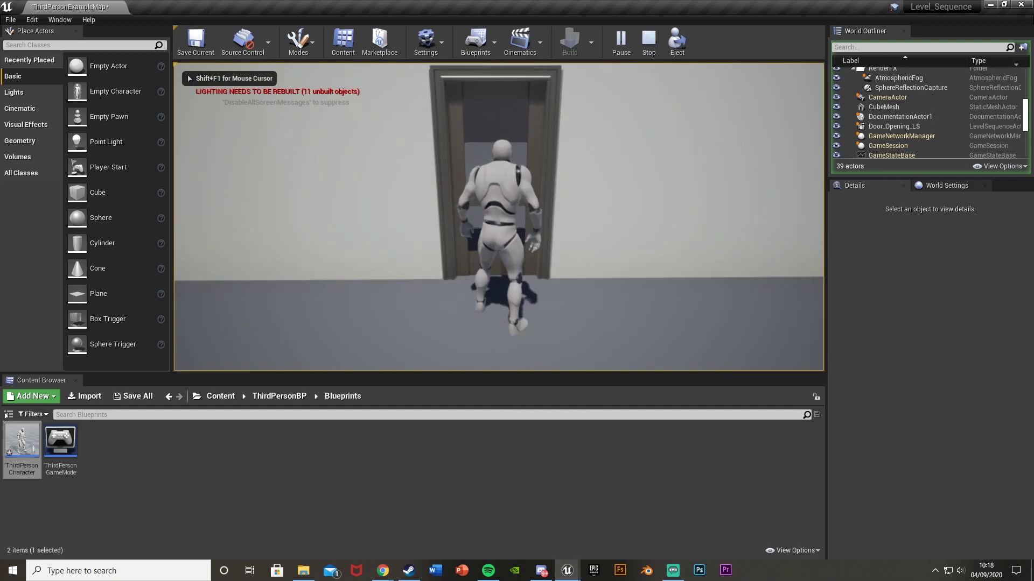
key(s)
key(w)
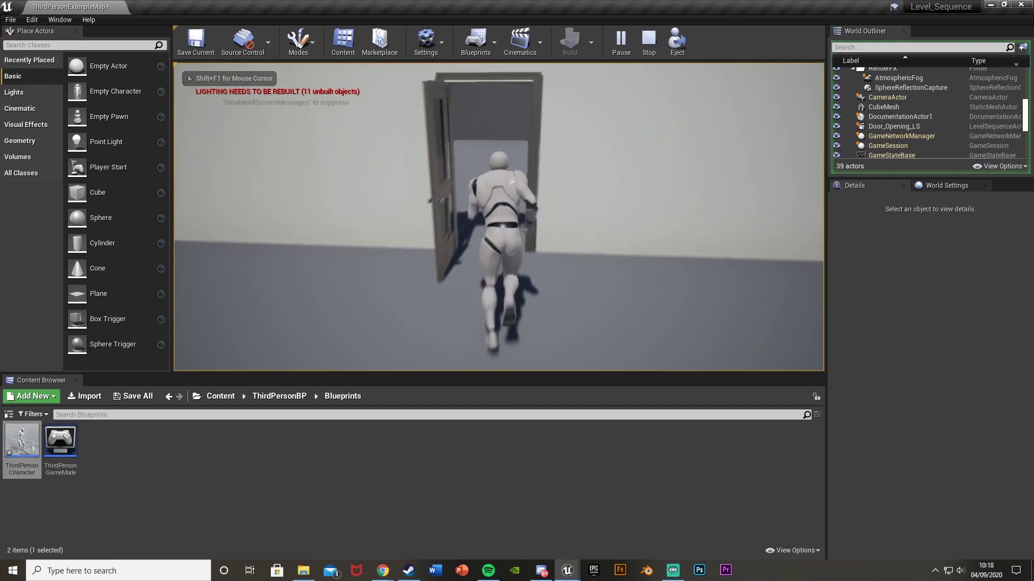